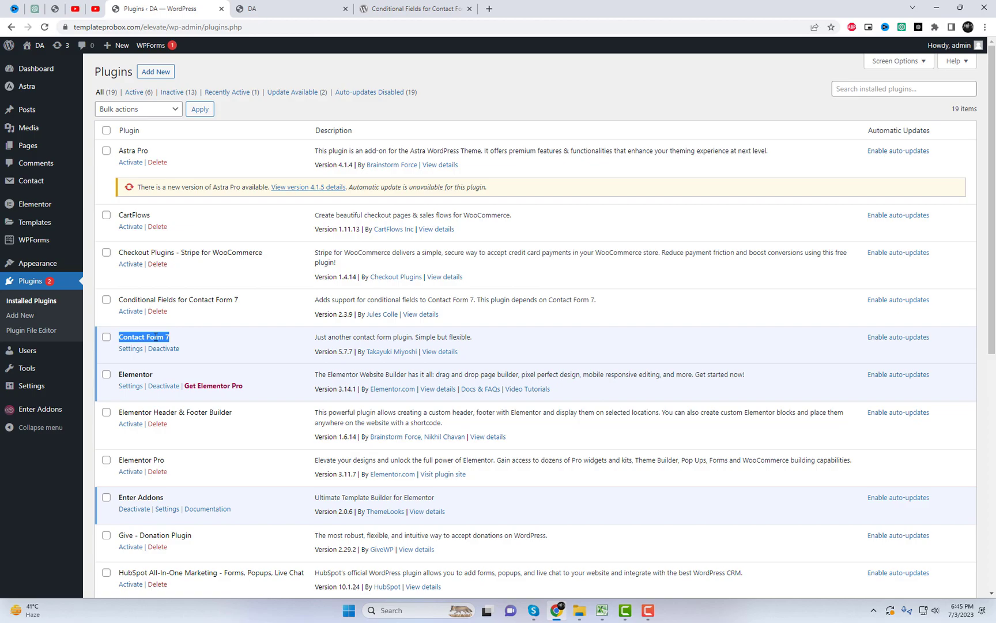
Go to the Contact Form 7 settings from the installed plugins and open Contact form 1 for editing
{"action": "scroll", "coordinate": [324, 389], "scroll_direction": "down", "scroll_amount": 2}
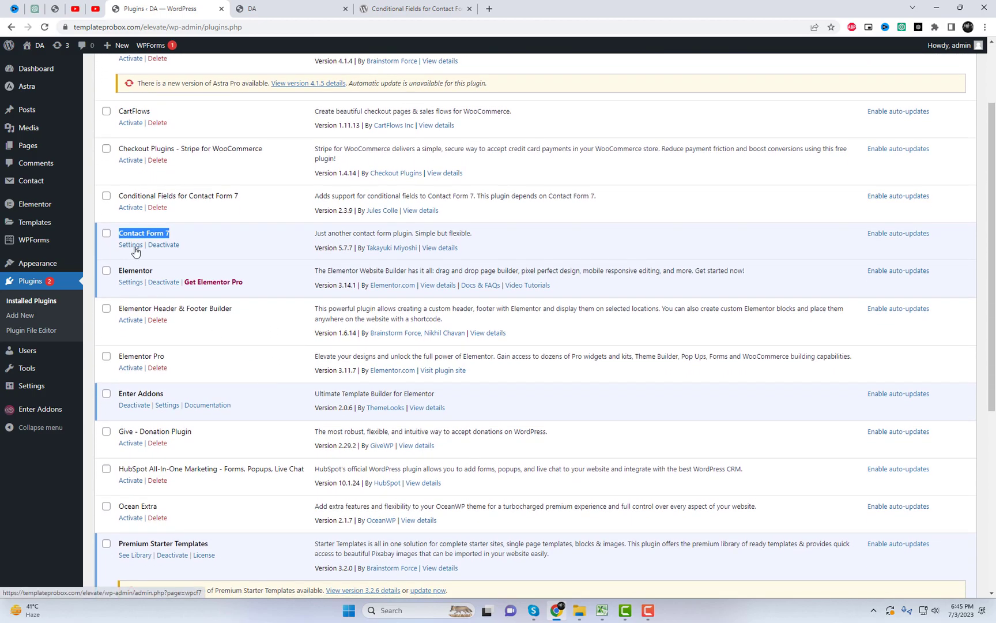
{"action": "mouse_move", "coordinate": [51, 184]}
{"action": "left_click", "coordinate": [128, 186]}
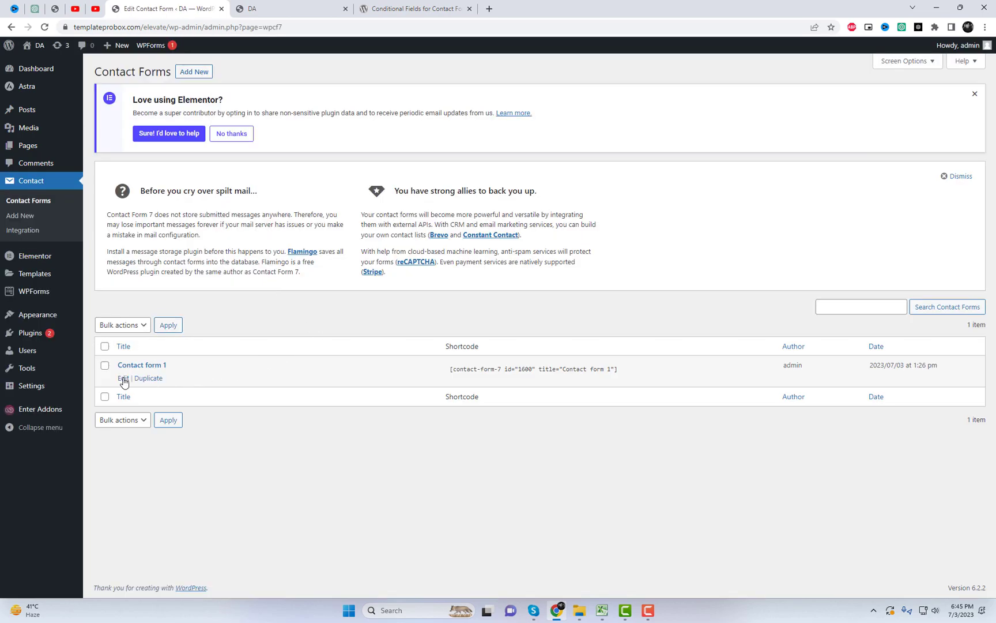
{"action": "left_click", "coordinate": [123, 381]}
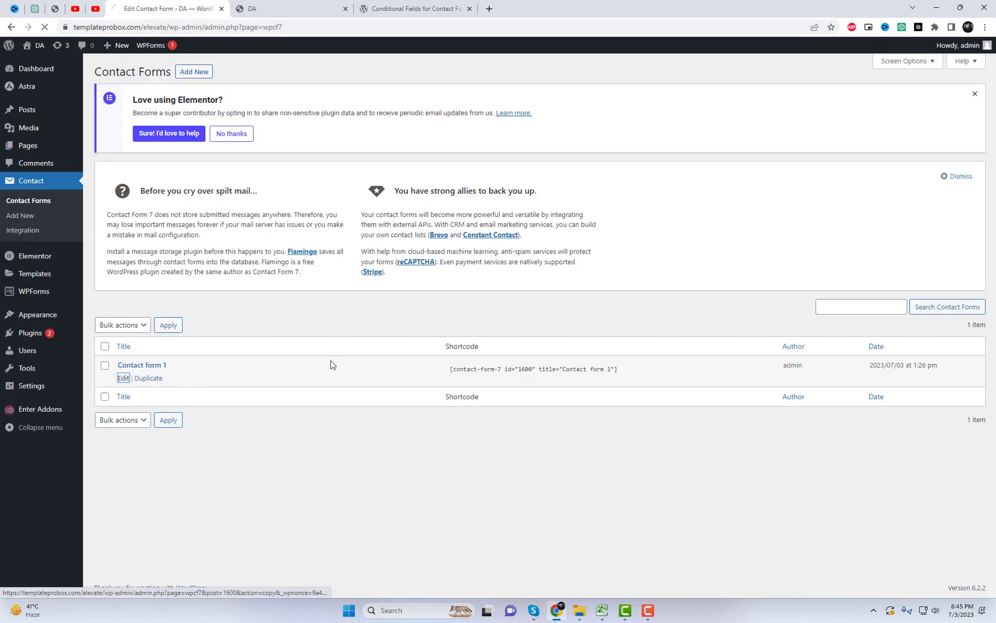
{"action": "scroll", "coordinate": [288, 343], "scroll_direction": "down", "scroll_amount": 1}
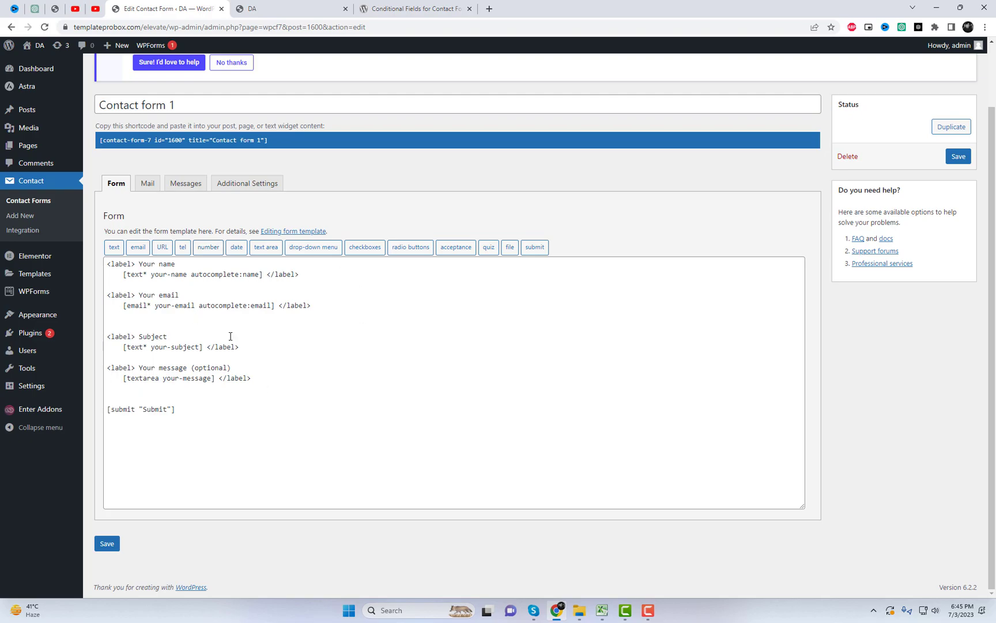
View the website's Contact page and examine the fields of its contact form
{"action": "left_click", "coordinate": [252, 8]}
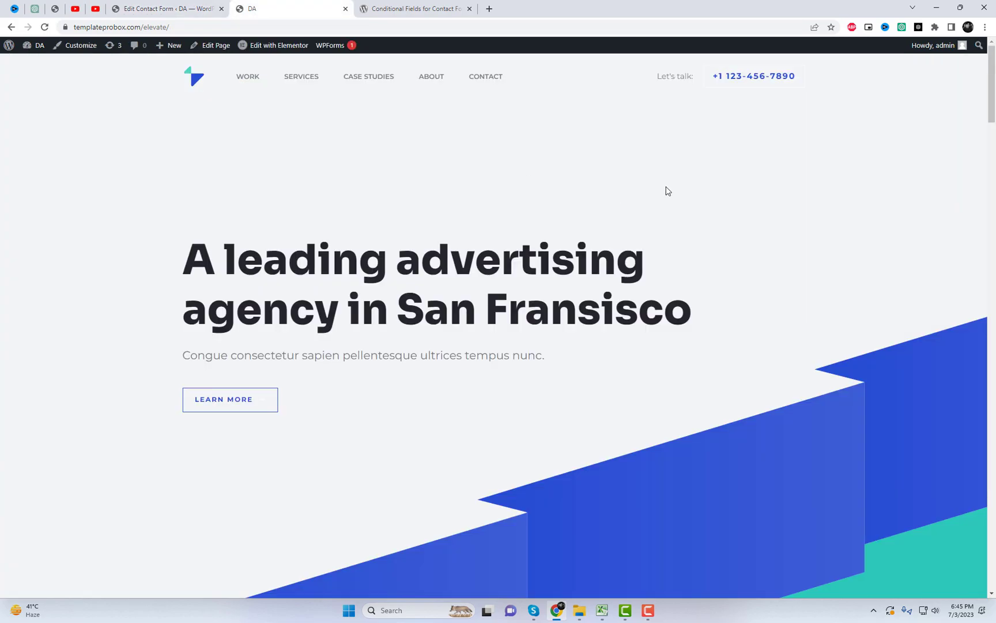
{"action": "scroll", "coordinate": [600, 291], "scroll_direction": "down", "scroll_amount": 4}
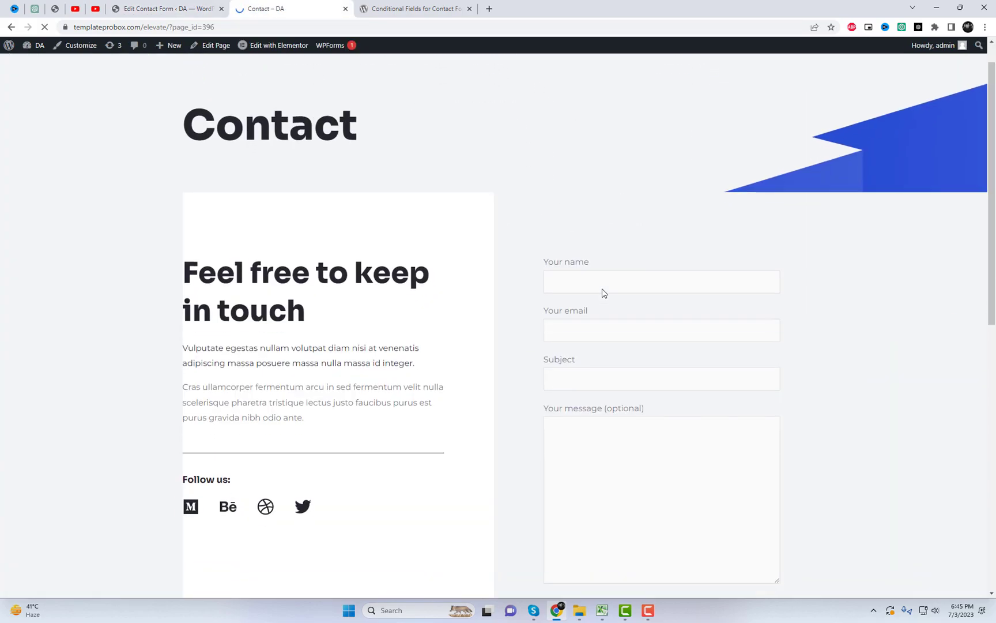
{"action": "left_click", "coordinate": [596, 339]}
{"action": "left_click", "coordinate": [572, 162]}
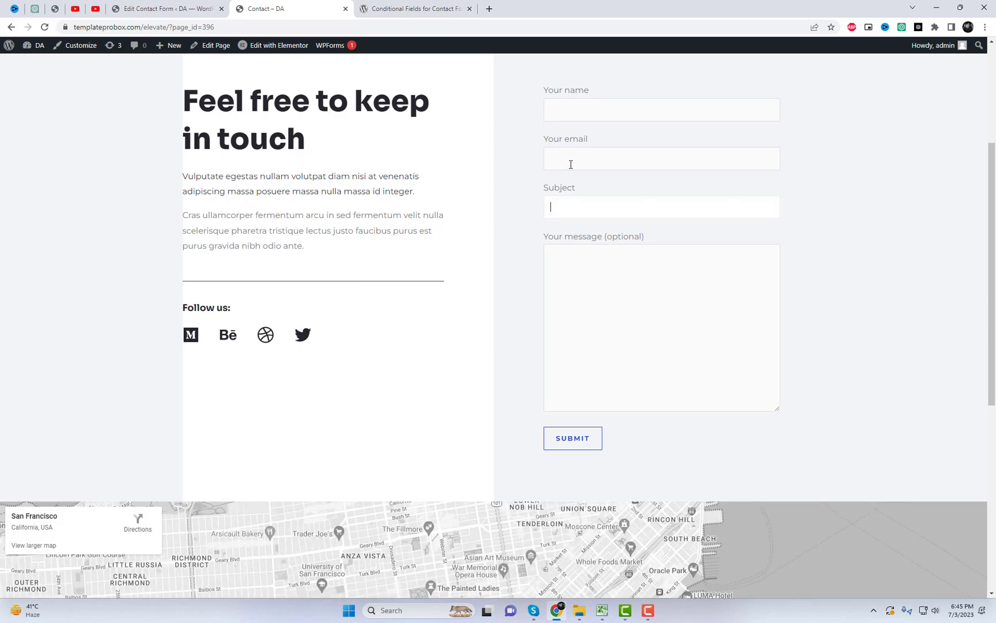
{"action": "left_click", "coordinate": [571, 118]}
Copy the plugin name "Conditional Fields for Contact Form 7" from its WordPress plugin page
{"action": "left_click", "coordinate": [415, 9]}
{"action": "left_click", "coordinate": [578, 388]}
{"action": "left_click_drag", "start_coordinate": [313, 329], "coordinate": [574, 342]}
{"action": "key", "text": "ctrl+c"}
Open the Add Plugins page in a separate tab and search for "Conditional Fields for Contact Form 7"
{"action": "left_click", "coordinate": [173, 4]}
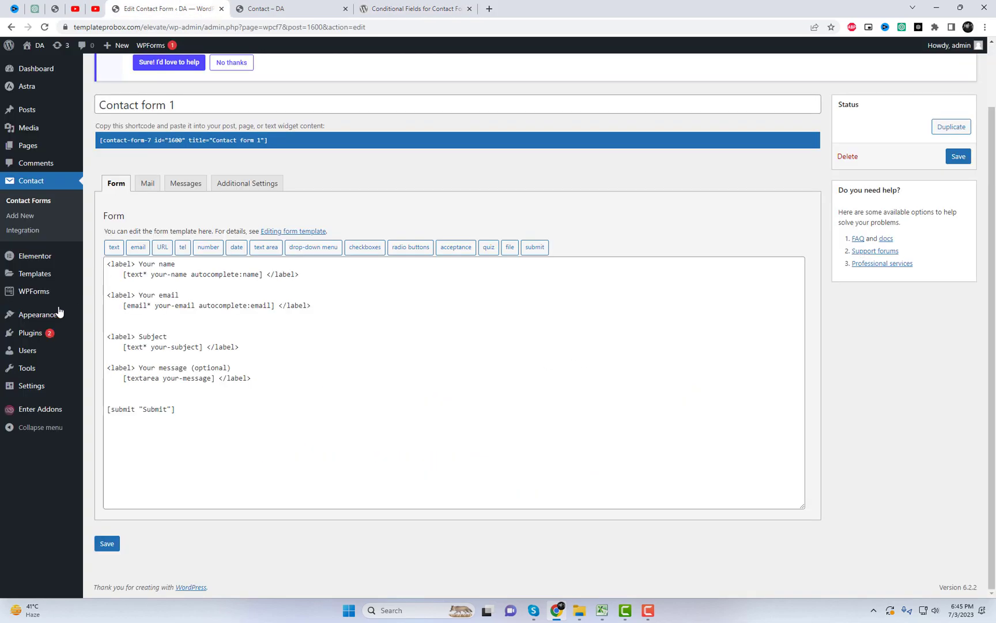
{"action": "mouse_move", "coordinate": [32, 333]}
{"action": "right_click", "coordinate": [133, 334]}
{"action": "left_click", "coordinate": [174, 345]}
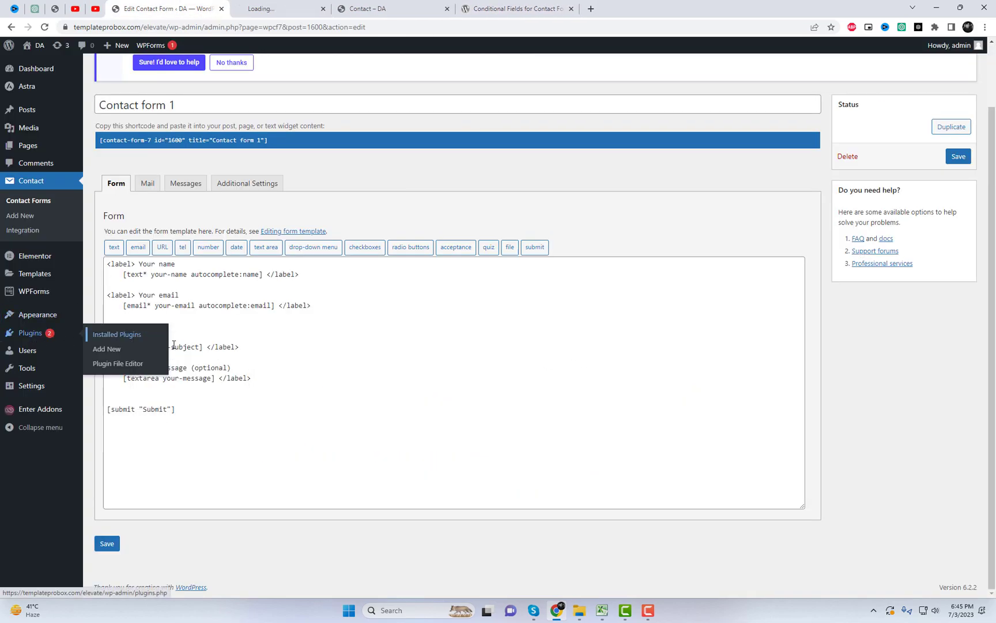
{"action": "left_click", "coordinate": [265, 9]}
{"action": "left_click", "coordinate": [164, 77]}
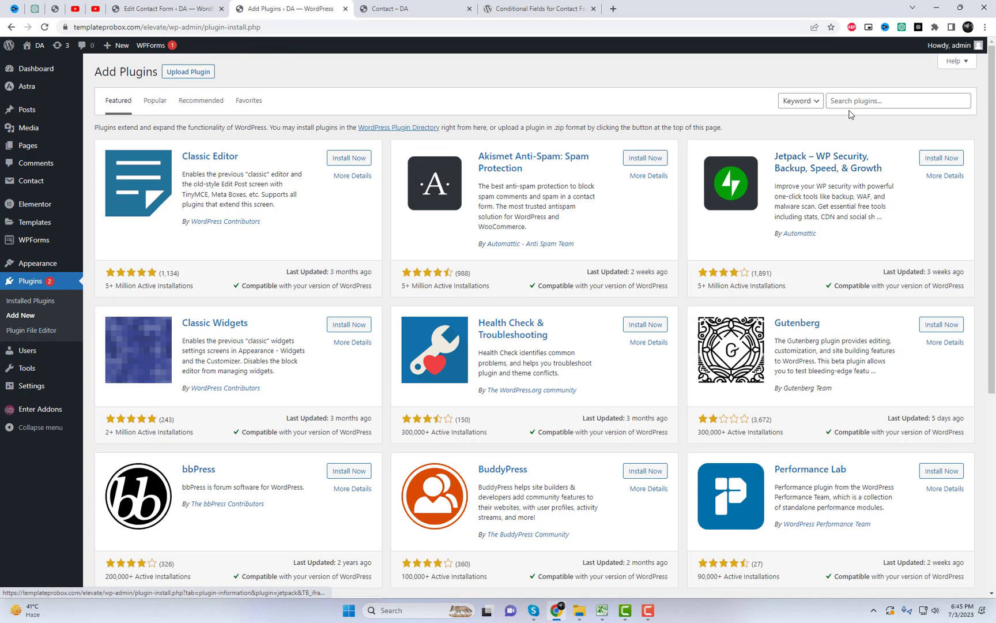
{"action": "left_click", "coordinate": [858, 103]}
{"action": "key", "text": "ctrl+v"}
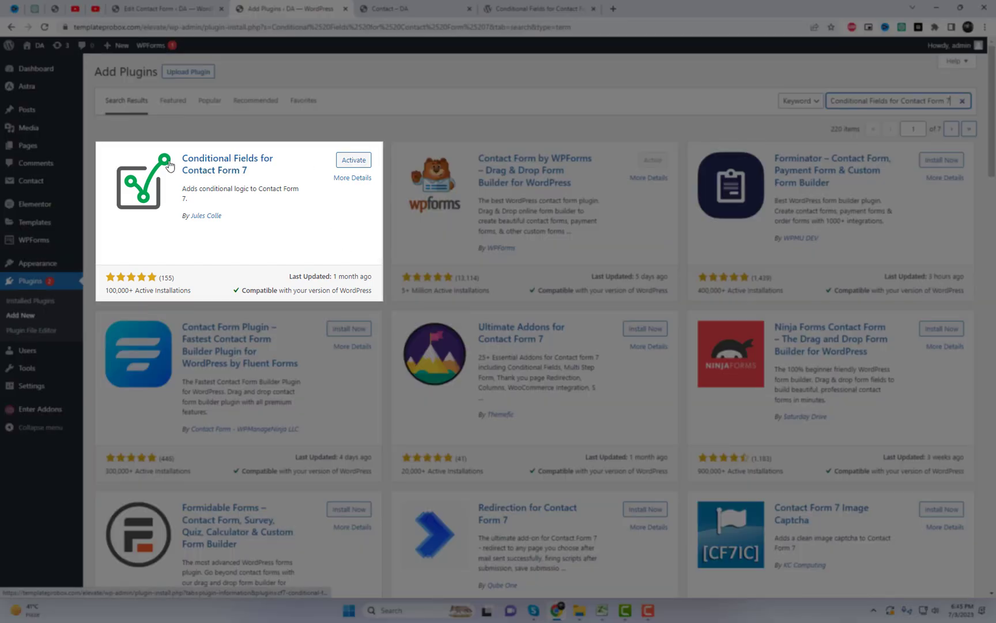
Activate the Conditional Fields for Contact Form 7 plugin and reload the Contact form 1 editor
{"action": "left_click", "coordinate": [347, 161]}
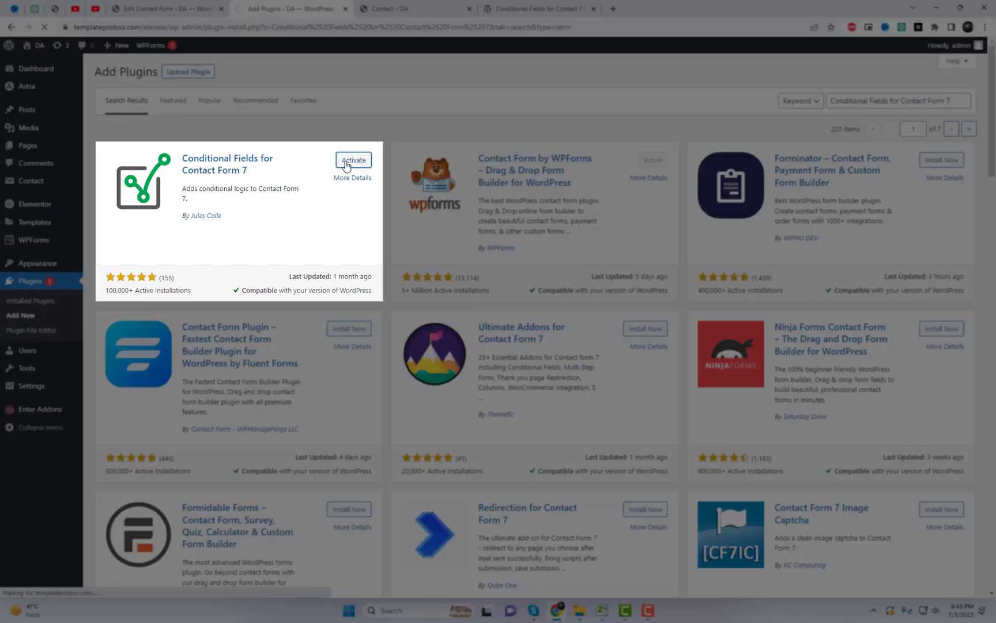
{"action": "left_click", "coordinate": [182, 11]}
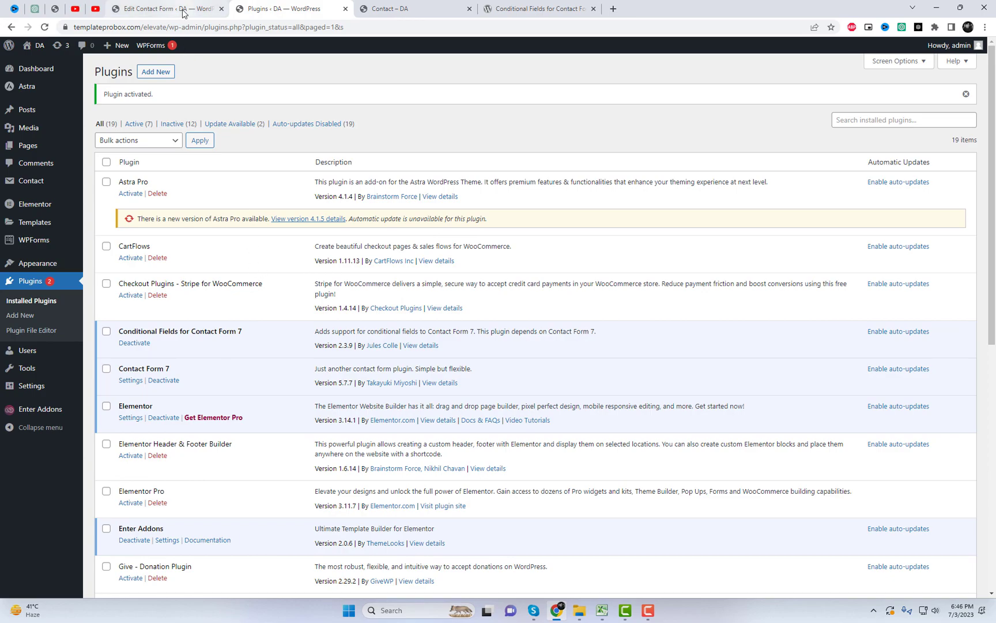
{"action": "right_click", "coordinate": [411, 179]}
{"action": "left_click", "coordinate": [448, 217]}
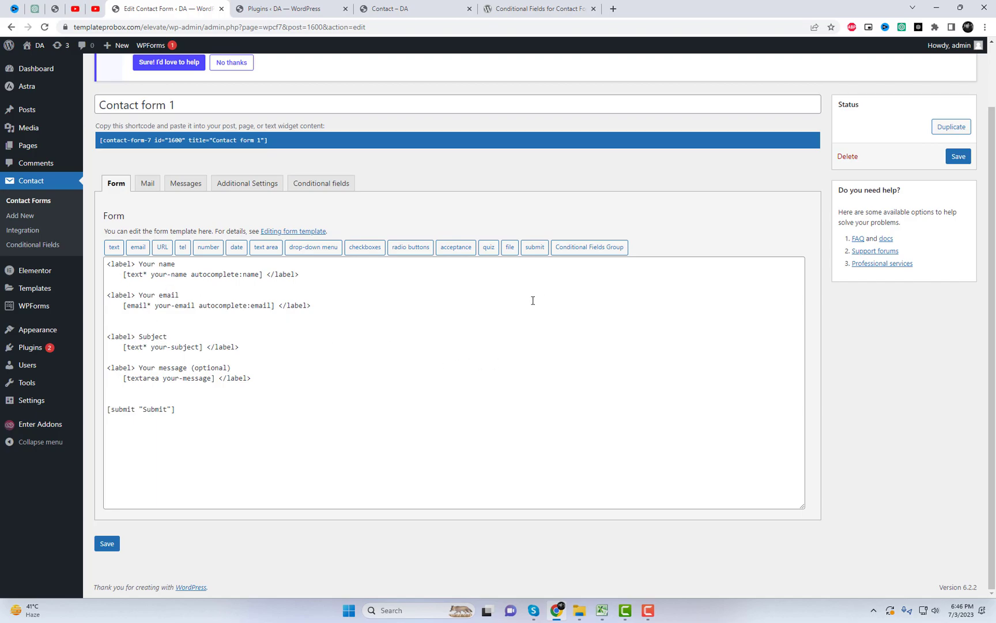
Insert a conditional fields group tag named group-1 below the Subject field in the form template
{"action": "left_click", "coordinate": [606, 248]}
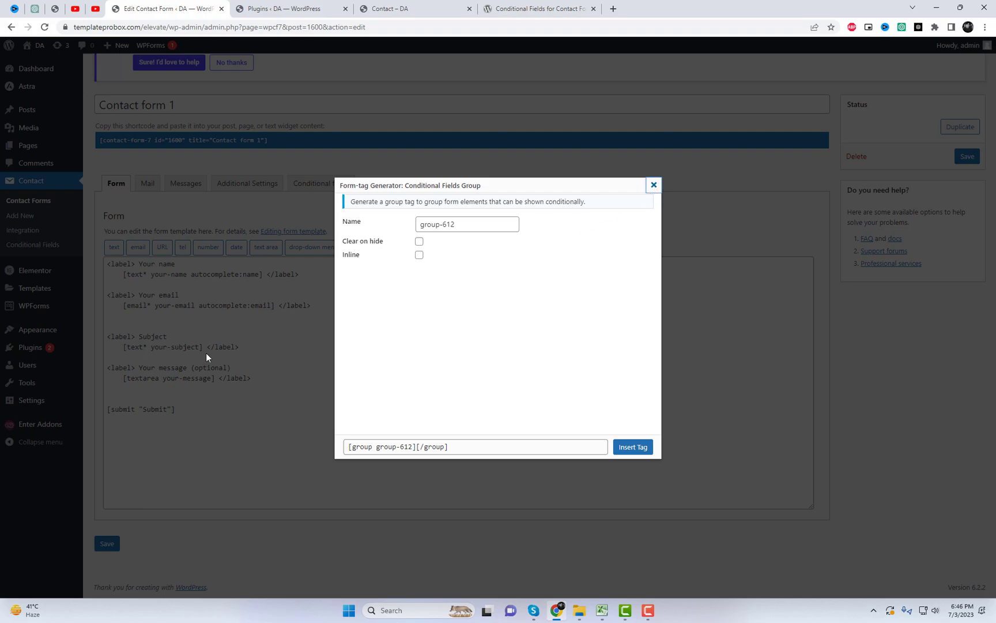
{"action": "left_click", "coordinate": [656, 186]}
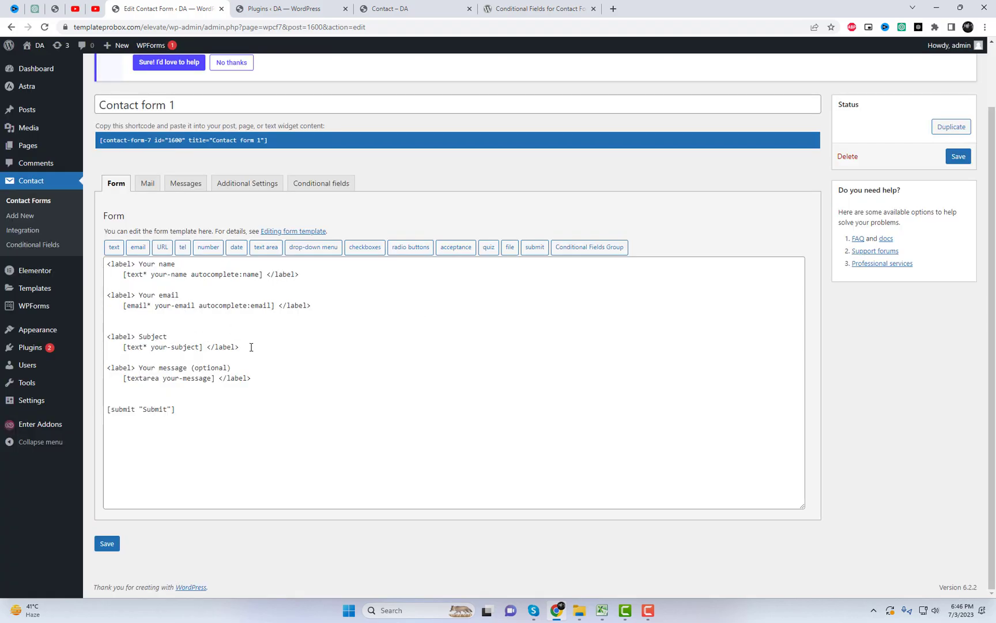
{"action": "left_click", "coordinate": [248, 347]}
{"action": "key", "text": "Return"}
{"action": "key", "text": "Return"}
{"action": "left_click", "coordinate": [584, 249]}
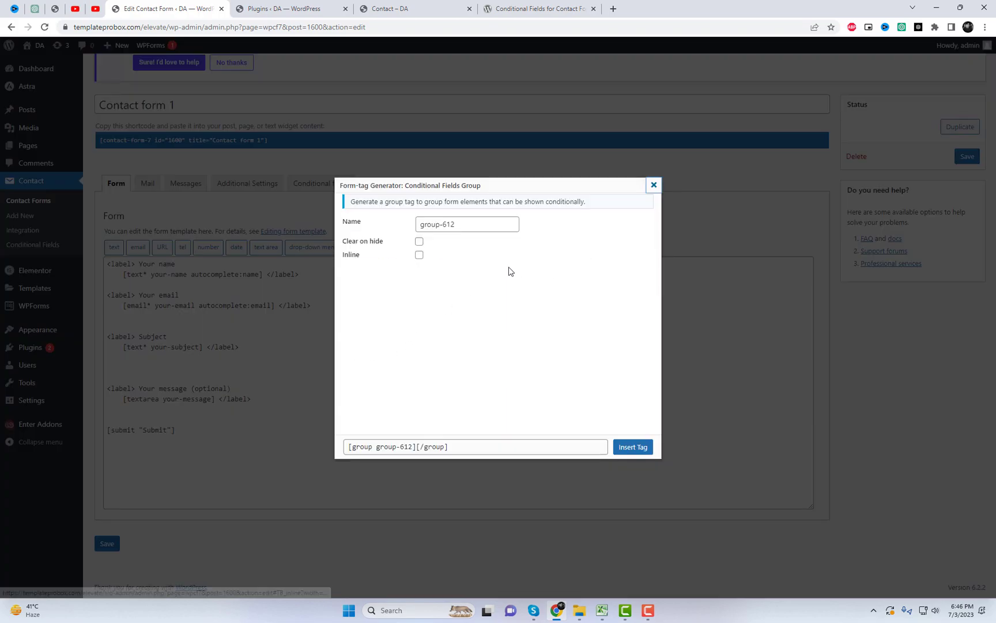
{"action": "left_click_drag", "start_coordinate": [443, 226], "coordinate": [474, 229]}
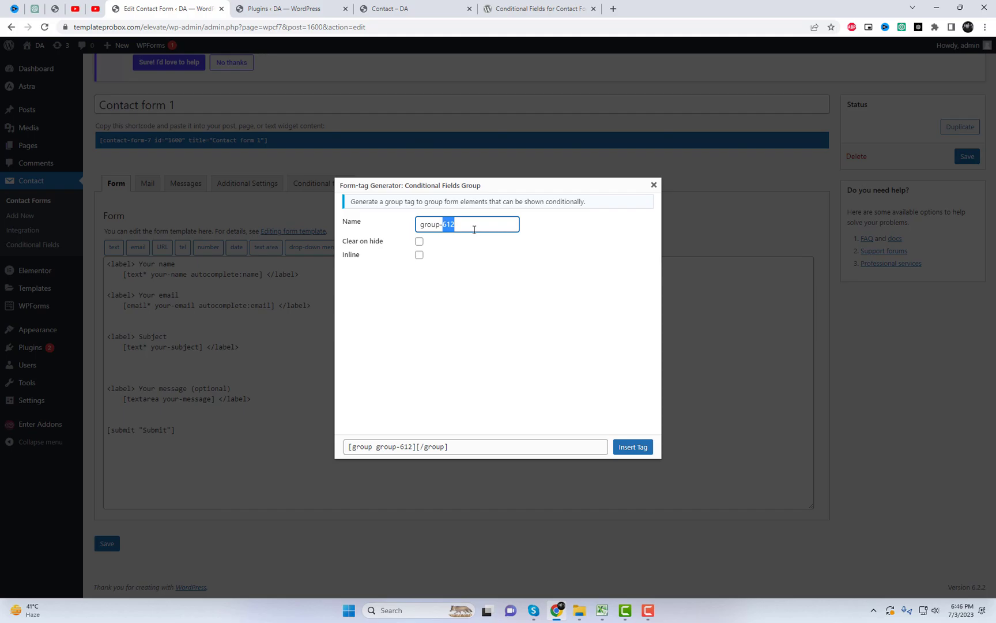
{"action": "type", "text": "1"}
{"action": "left_click", "coordinate": [632, 447]}
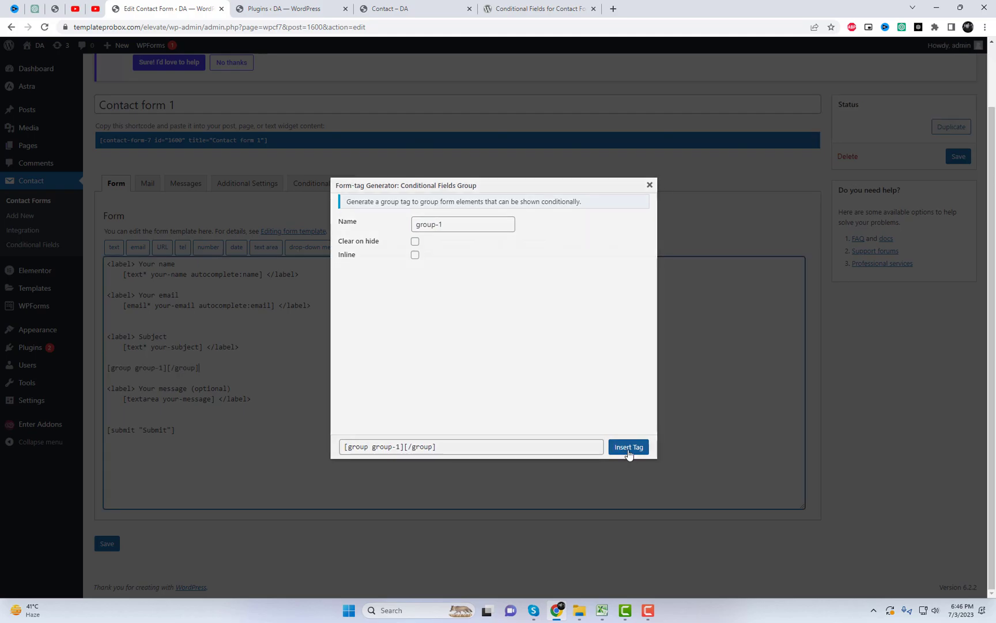
Put the opening and closing group-1 tags on separate lines and add blank lines between and above them
{"action": "left_click", "coordinate": [168, 368]}
{"action": "key", "text": "Return"}
{"action": "key", "text": "Return"}
{"action": "key", "text": "Return"}
{"action": "key", "text": "Return"}
{"action": "key", "text": "Return"}
{"action": "key", "text": "Return"}
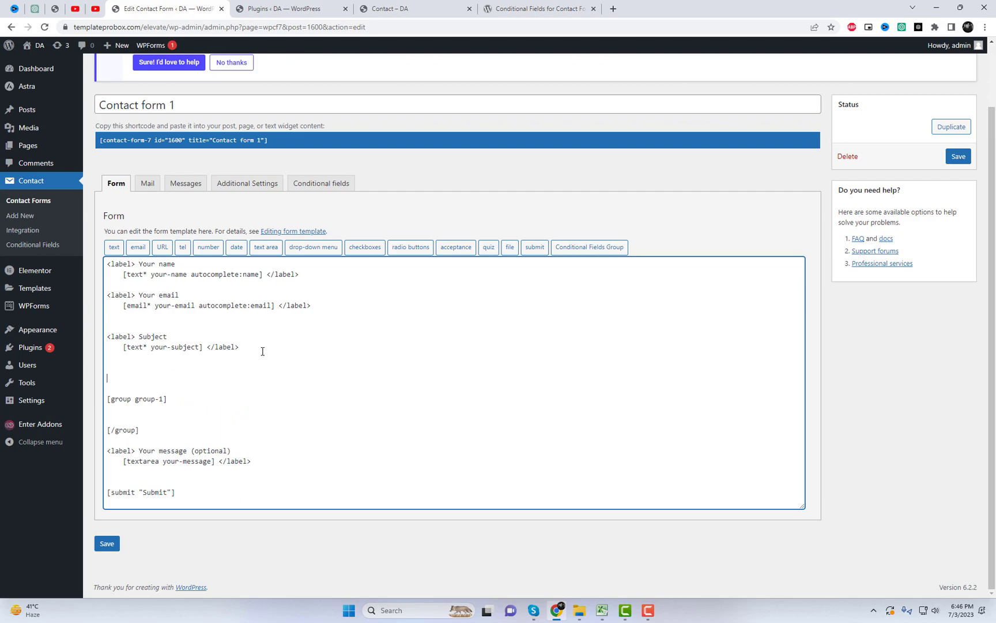
Insert a drop-down menu tag named menuone above group-1 with the options Tech Support, Sales Support and Other
{"action": "left_click", "coordinate": [328, 250]}
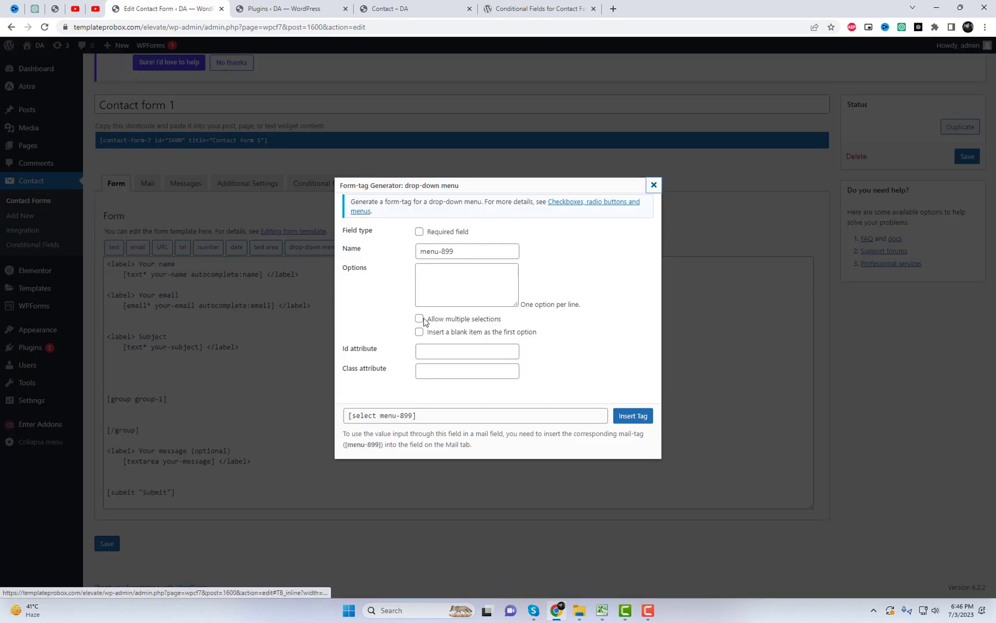
{"action": "triple_click", "coordinate": [460, 254]}
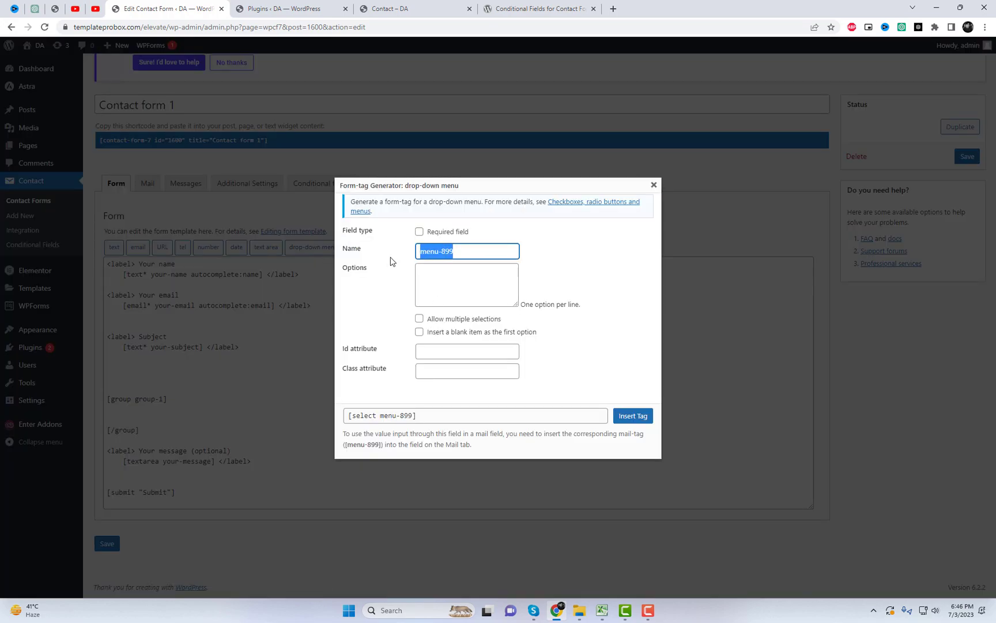
{"action": "key", "text": "BackSpace"}
{"action": "left_click", "coordinate": [431, 274]}
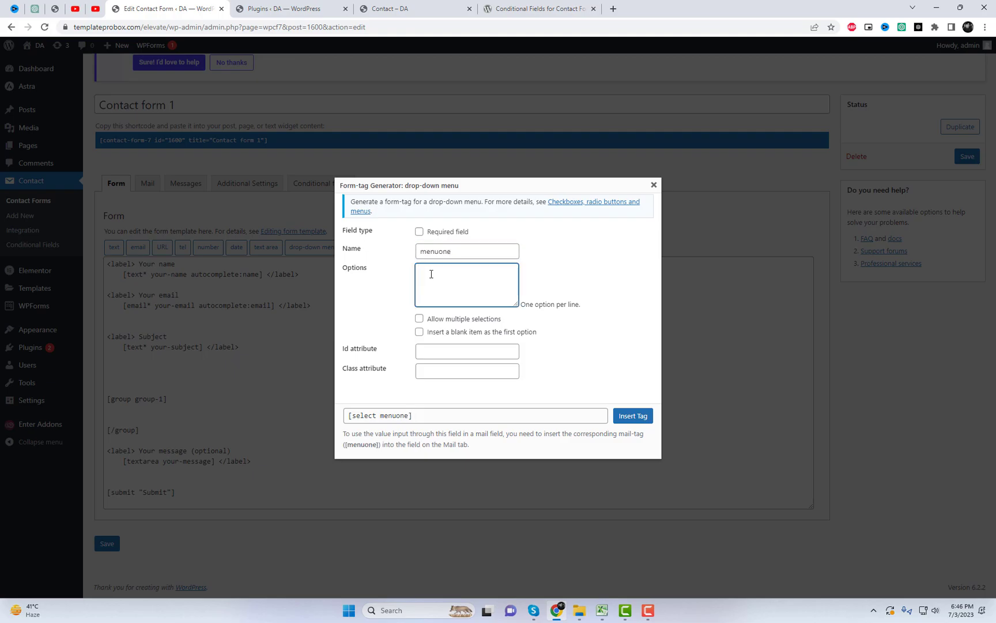
{"action": "type", "text": "Tech"}
{"action": "double_click", "coordinate": [447, 282]}
{"action": "left_click", "coordinate": [457, 270]}
{"action": "double_click", "coordinate": [456, 270]}
{"action": "key", "text": "Right"}
{"action": "key", "text": "ctrl+End"}
{"action": "key", "text": "Return"}
{"action": "type", "text": "Other"}
{"action": "left_click", "coordinate": [592, 324]}
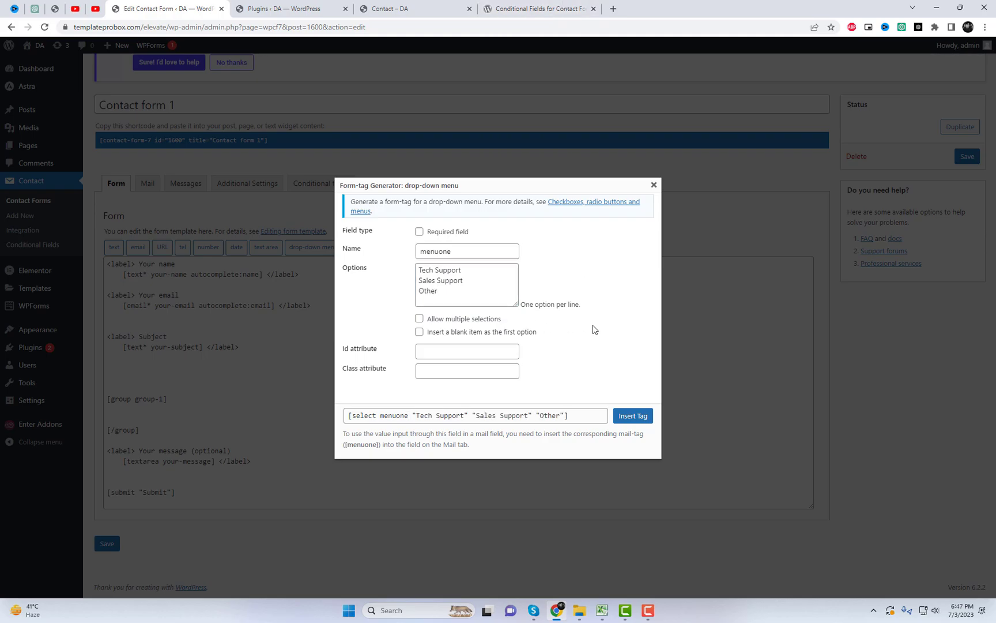
{"action": "left_click", "coordinate": [626, 416]}
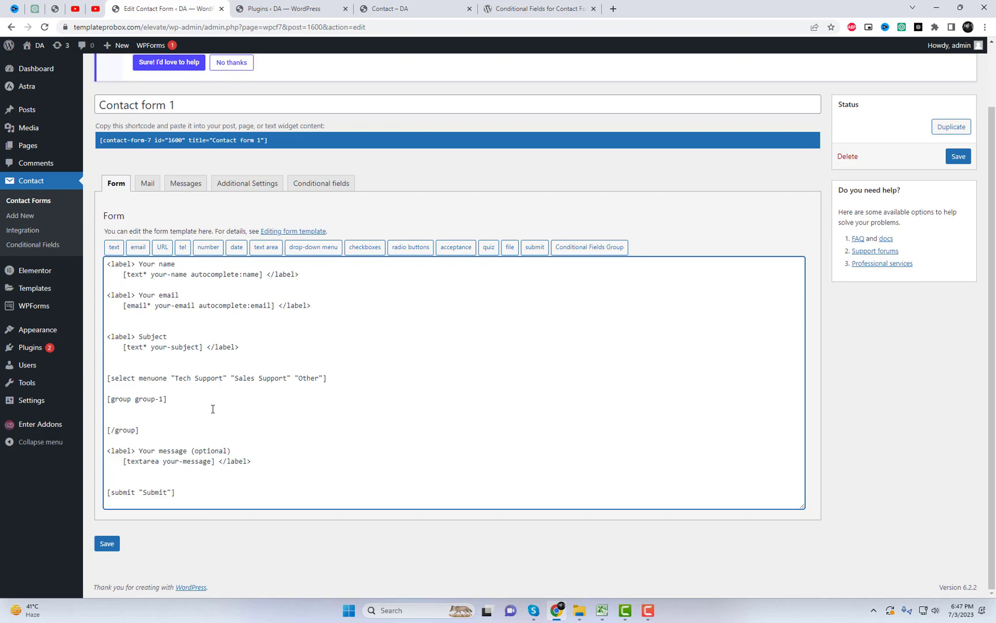
Add the text "Tech Support" inside group-1, with an empty line below it
{"action": "key", "text": "Return"}
{"action": "key", "text": "Return"}
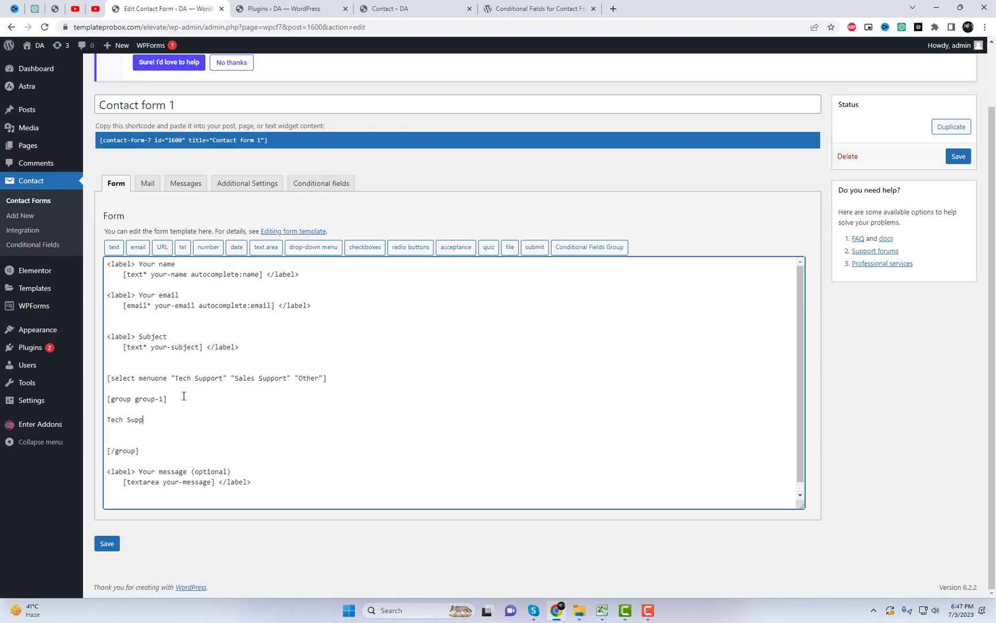
{"action": "type", "text": "Tech Suppor"}
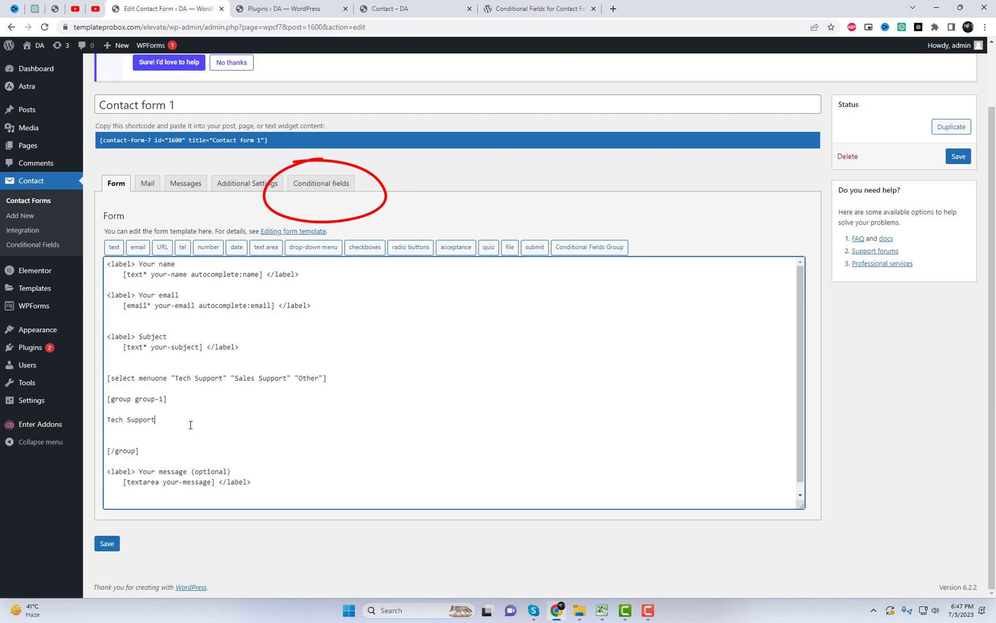
{"action": "type", "text": "t"}
{"action": "key", "text": "Return"}
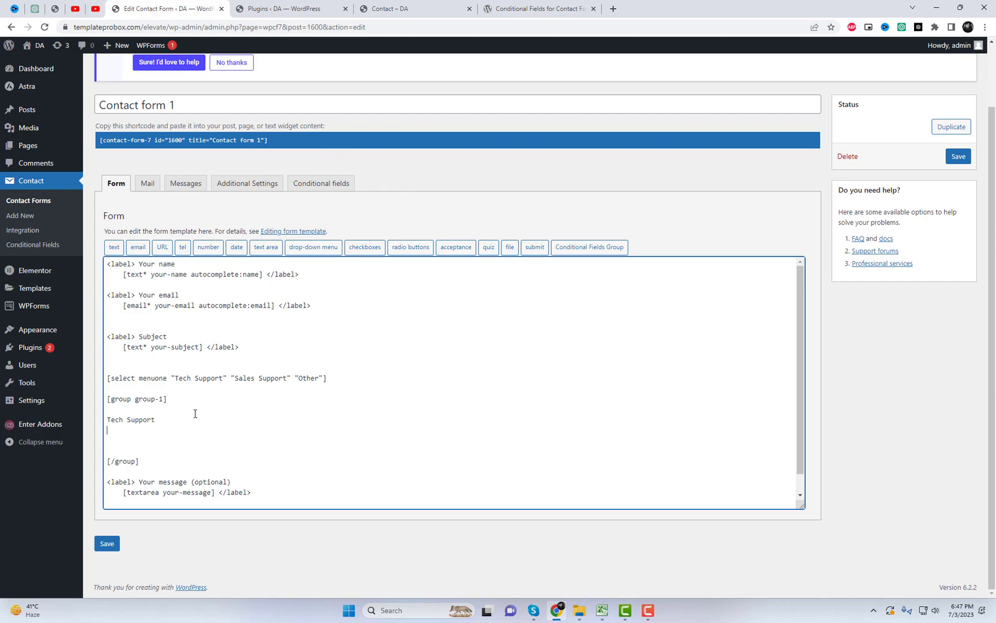
Open a new drop-down menu tag for group-1 and name it techsupport
{"action": "left_click", "coordinate": [311, 248]}
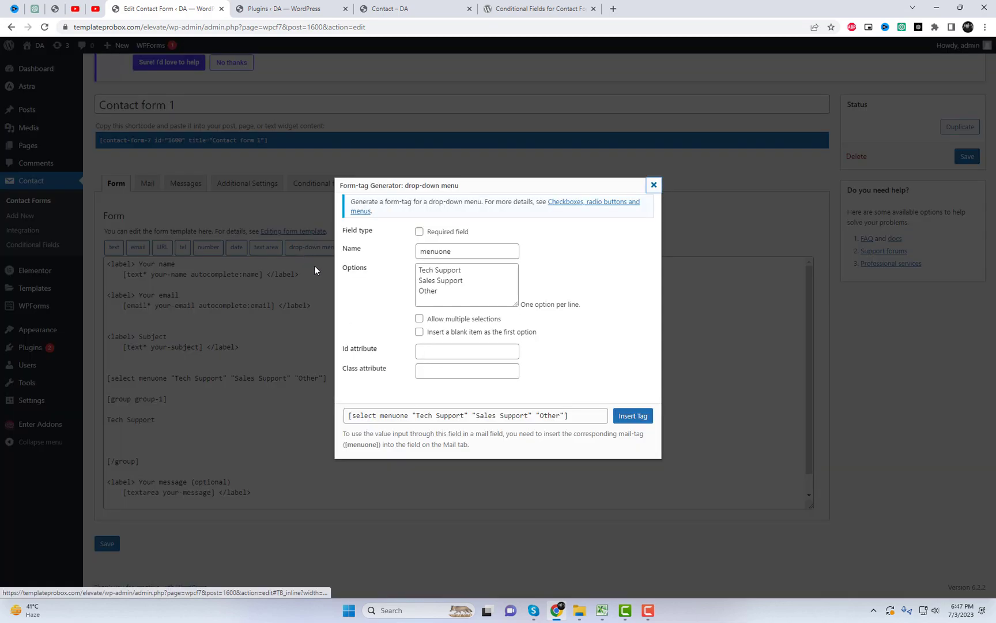
{"action": "double_click", "coordinate": [463, 254]}
{"action": "type", "text": "tech"}
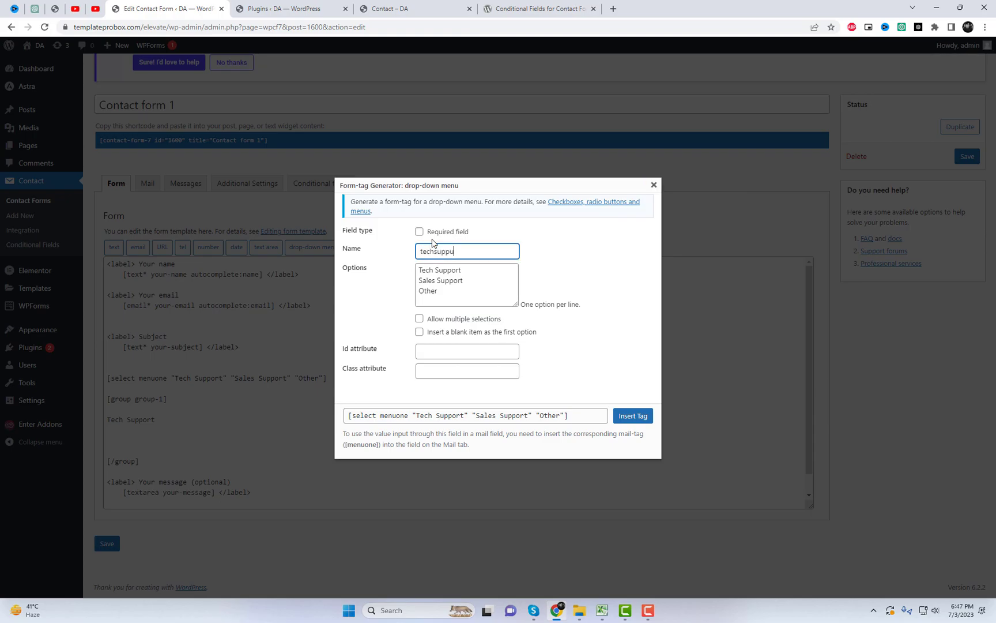
{"action": "type", "text": "support"}
Replace the menu options with Tech Support 1, Tech Support 2, Tech Support 3 and Tech Support 4, and insert the tag inside group-1
{"action": "left_click_drag", "start_coordinate": [461, 270], "coordinate": [465, 280]}
{"action": "type", "text": "1"}
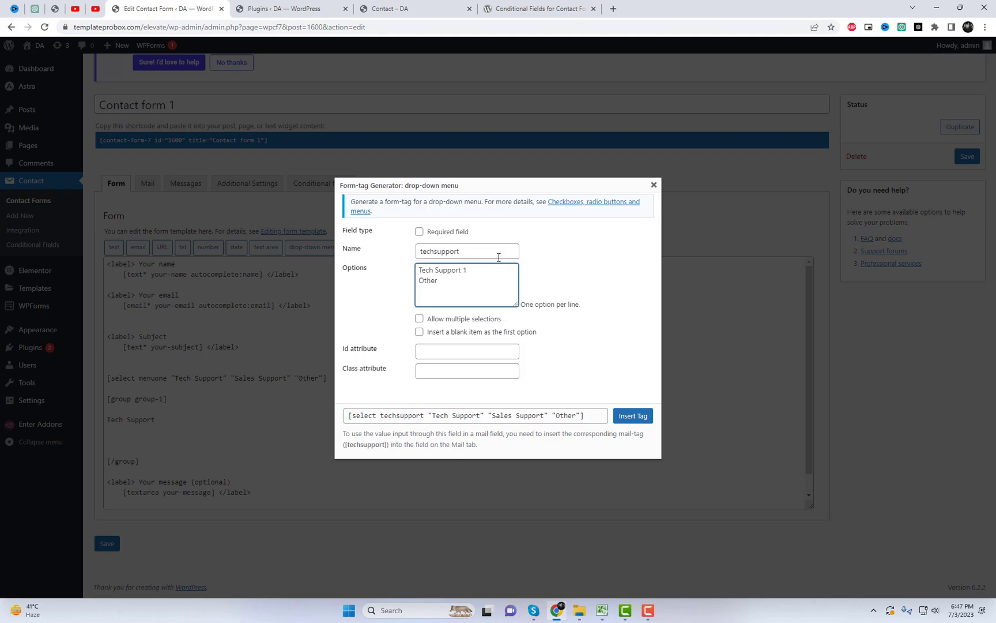
{"action": "key", "text": "shift+Home"}
{"action": "key", "text": "ctrl+c"}
{"action": "key", "text": "Down"}
{"action": "key", "text": "shift+End"}
{"action": "key", "text": "ctrl+v"}
{"action": "double_click", "coordinate": [464, 281]}
{"action": "type", "text": "2"}
{"action": "key", "text": "Return"}
{"action": "key", "text": "ctrl+v"}
{"action": "double_click", "coordinate": [465, 290]}
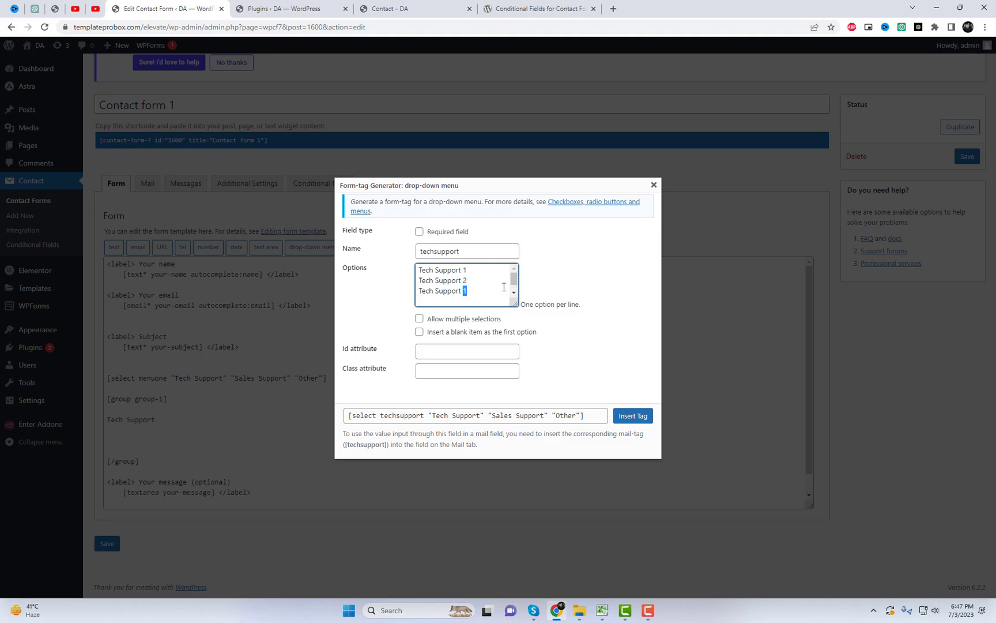
{"action": "key", "text": "ctrl+v"}
{"action": "double_click", "coordinate": [464, 291]}
{"action": "type", "text": "4"}
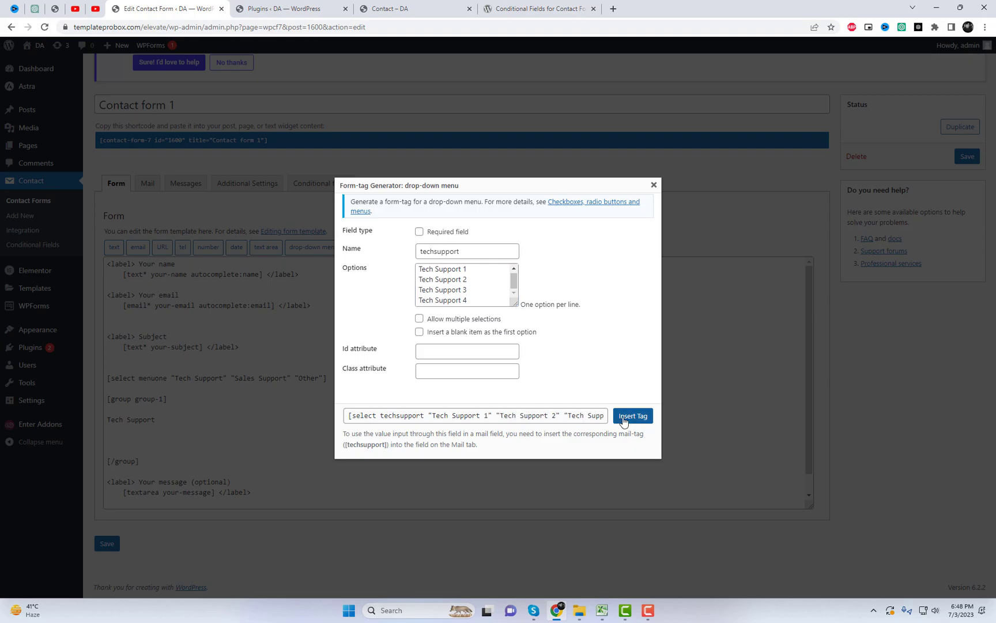
{"action": "left_click", "coordinate": [632, 415]}
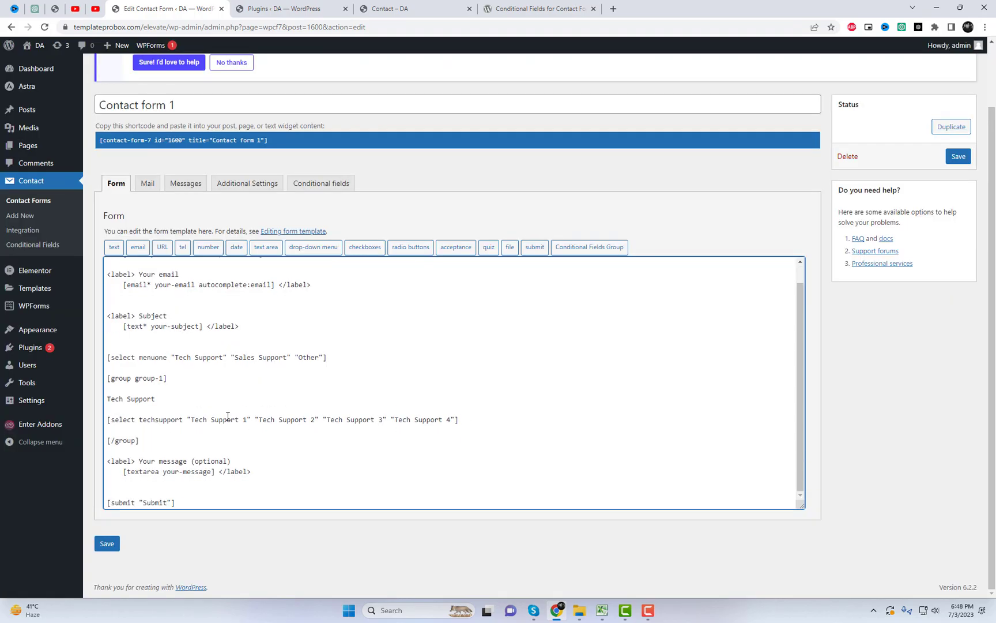
Insert a conditional fields group tag named group-2 on a new line below group-1
{"action": "key", "text": "Return"}
{"action": "key", "text": "Return"}
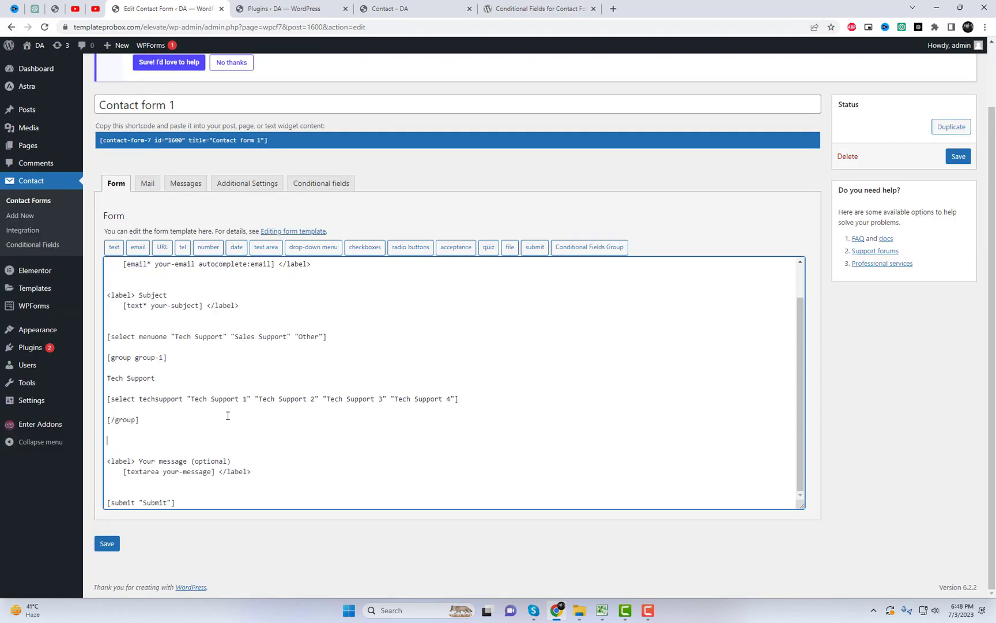
{"action": "left_click", "coordinate": [582, 249]}
{"action": "left_click", "coordinate": [448, 225]}
{"action": "key", "text": "BackSpace"}
{"action": "type", "text": "2"}
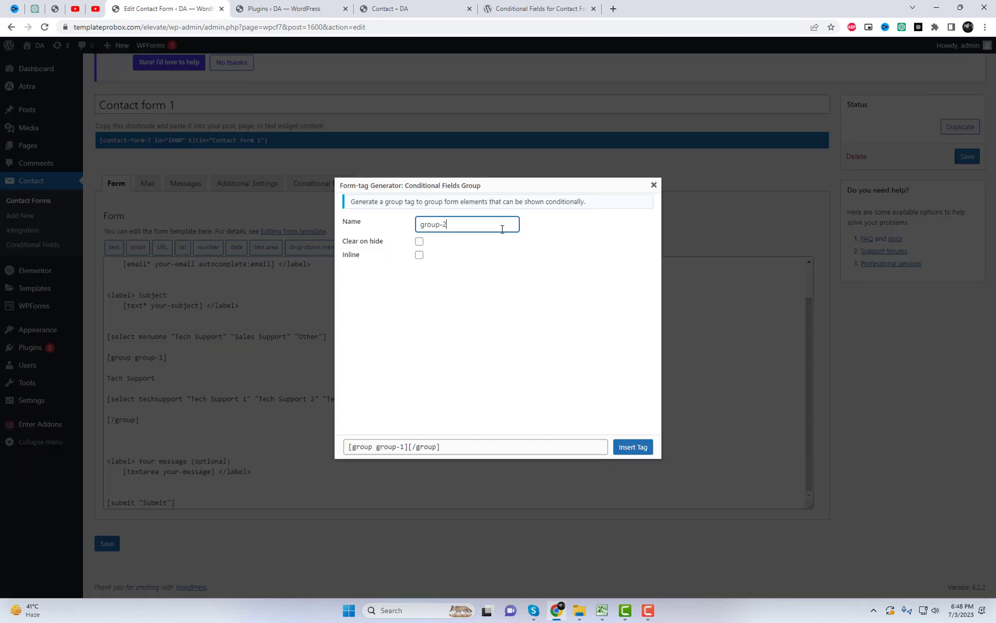
{"action": "left_click", "coordinate": [641, 447]}
Separate group-2's opening and closing tags with several empty lines and place the cursor between them
{"action": "left_click", "coordinate": [166, 440]}
{"action": "key", "text": "Return"}
{"action": "key", "text": "Return"}
{"action": "key", "text": "Return"}
{"action": "key", "text": "Return"}
{"action": "key", "text": "Return"}
{"action": "key", "text": "Up"}
{"action": "key", "text": "Up"}
{"action": "key", "text": "Up"}
{"action": "key", "text": "Return"}
Open a new drop-down menu tag for group-2 and name it salessupport
{"action": "left_click", "coordinate": [313, 247]}
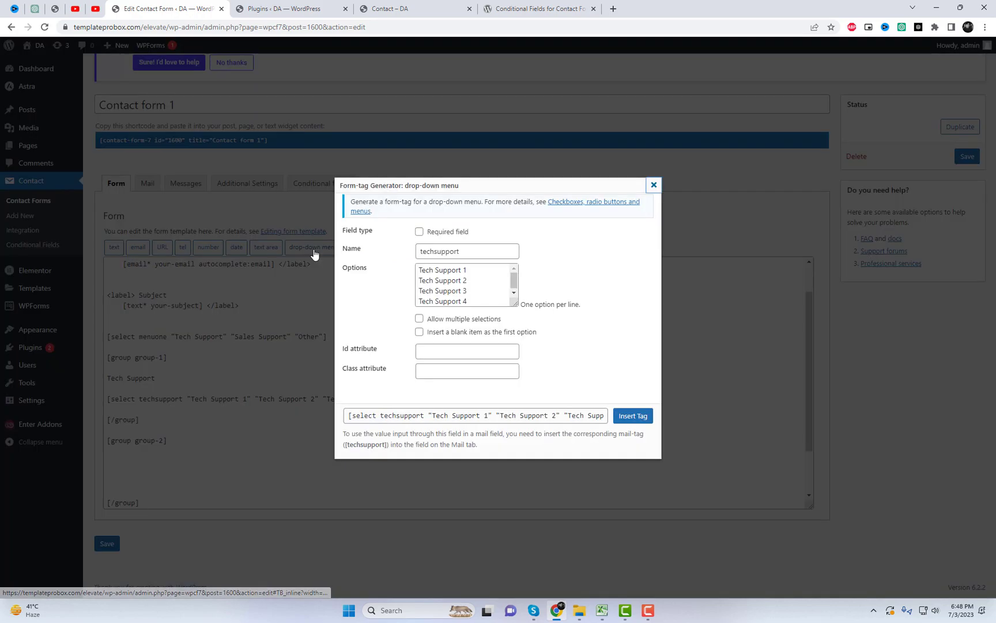
{"action": "type", "text": "sales"}
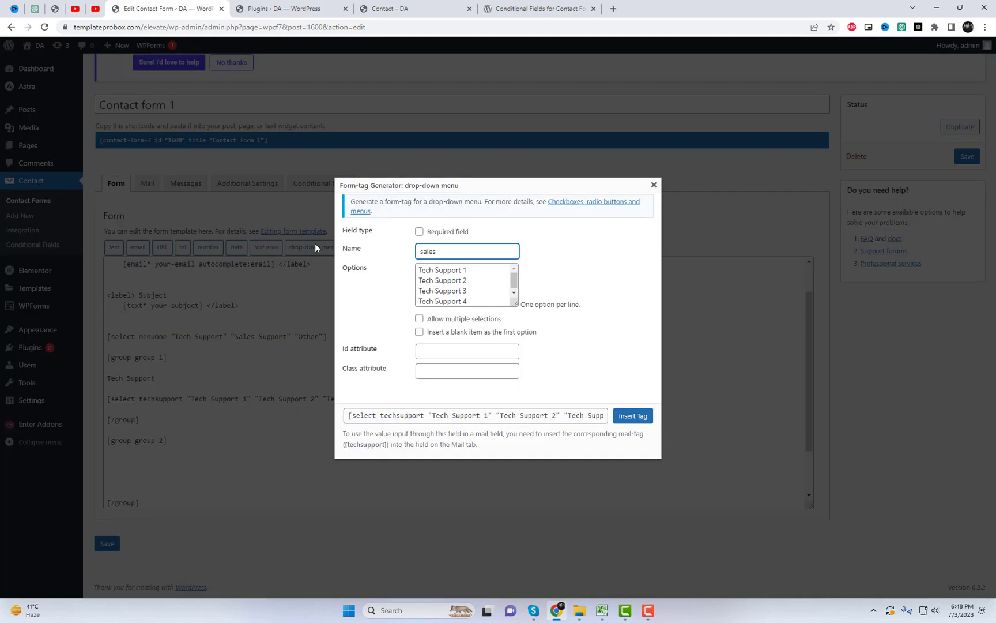
{"action": "type", "text": "support"}
Change the menu options to Sales Support 1, Sales Support 2, Sales Support 3 and Sales Support 4, and insert the tag inside group-2
{"action": "double_click", "coordinate": [433, 270]}
{"action": "type", "text": "Sales"}
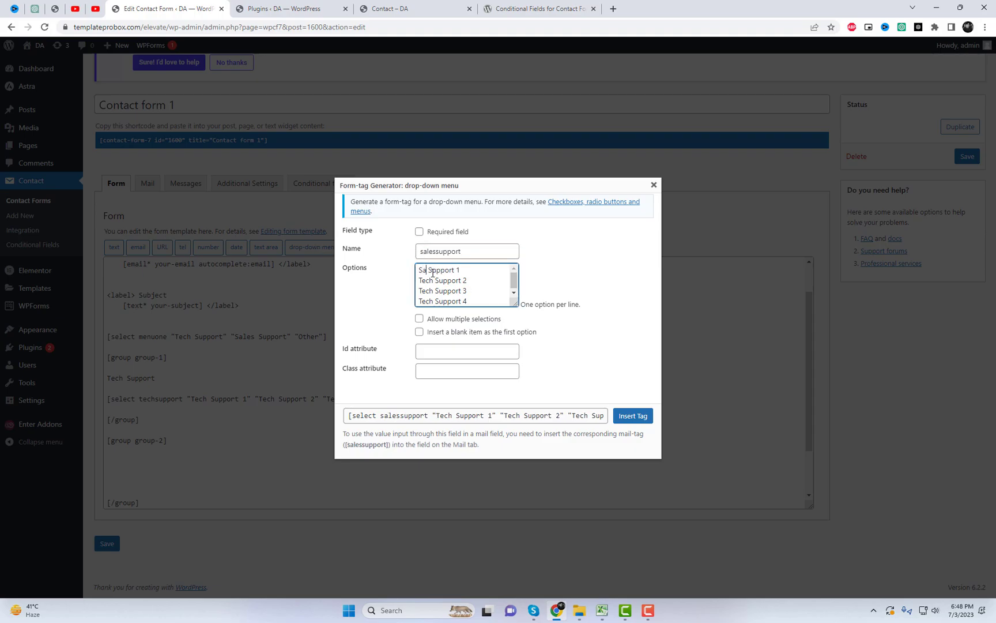
{"action": "double_click", "coordinate": [429, 271]}
{"action": "key", "text": "ctrl+c"}
{"action": "double_click", "coordinate": [427, 280]}
{"action": "key", "text": "ctrl+v"}
{"action": "double_click", "coordinate": [427, 290]}
{"action": "key", "text": "ctrl+v"}
{"action": "double_click", "coordinate": [428, 301]}
{"action": "key", "text": "ctrl+v"}
{"action": "left_click", "coordinate": [633, 415]}
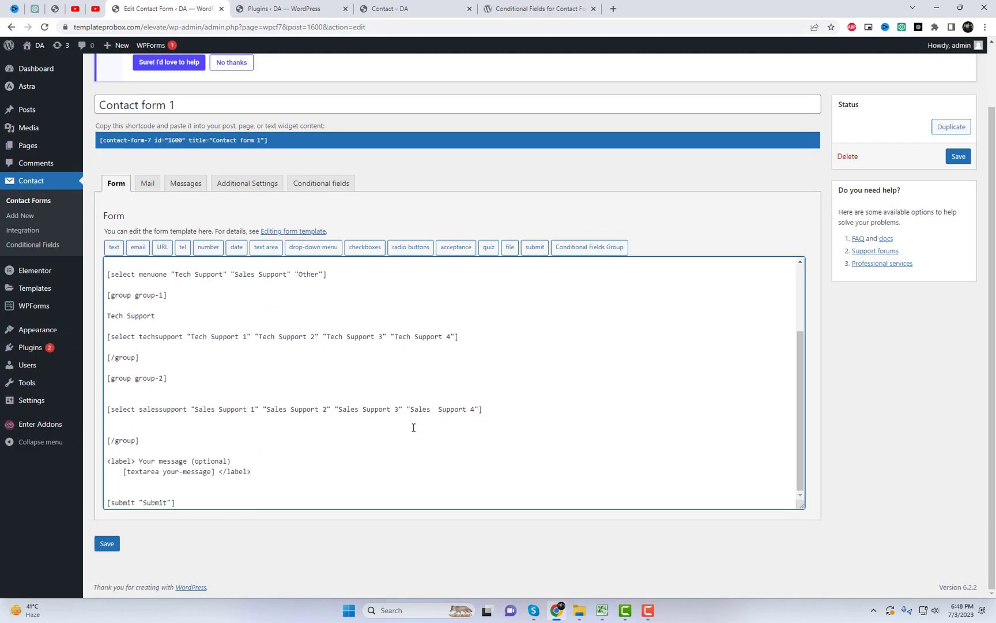
Remove the extra empty lines above and below the salessupport menu tag in group-2
{"action": "left_click", "coordinate": [126, 425]}
{"action": "key", "text": "BackSpace"}
{"action": "left_click", "coordinate": [127, 405]}
{"action": "key", "text": "BackSpace"}
{"action": "left_click", "coordinate": [124, 387]}
Insert a conditional fields group tag named group-3 on a new line below group-2
{"action": "left_click", "coordinate": [168, 437]}
{"action": "key", "text": "Return"}
{"action": "key", "text": "Return"}
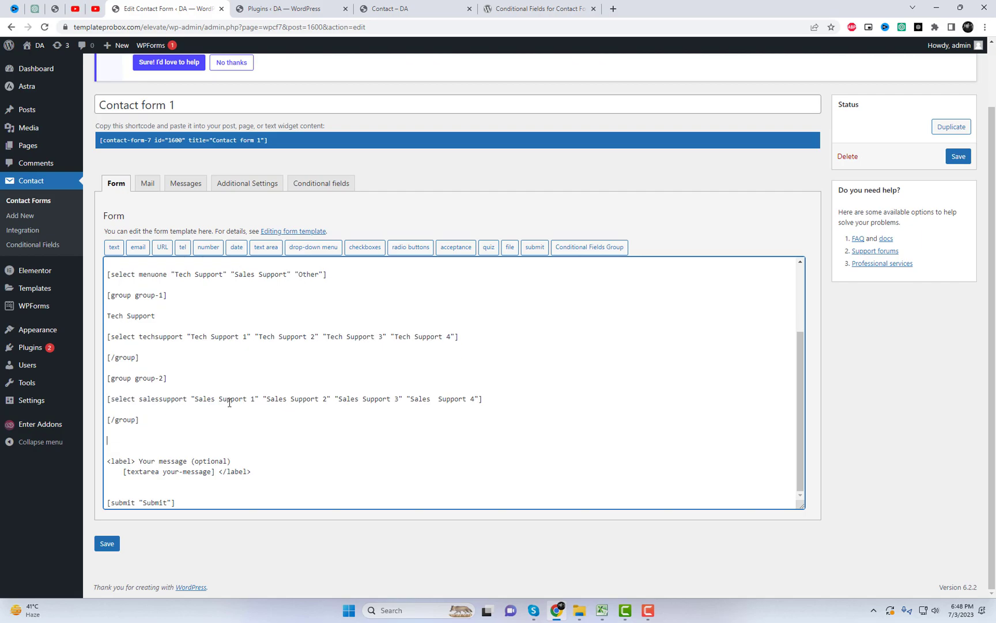
{"action": "left_click", "coordinate": [597, 251]}
{"action": "left_click", "coordinate": [447, 225]}
{"action": "key", "text": "BackSpace"}
{"action": "key", "text": "BackSpace"}
{"action": "type", "text": "-3"}
{"action": "left_click", "coordinate": [633, 447]}
Add the text "Sales Support" at the top of group-2 and "Others" inside group-3, leaving empty lines before group-3's closing tag
{"action": "left_click", "coordinate": [170, 387]}
{"action": "type", "text": "Sales Support"}
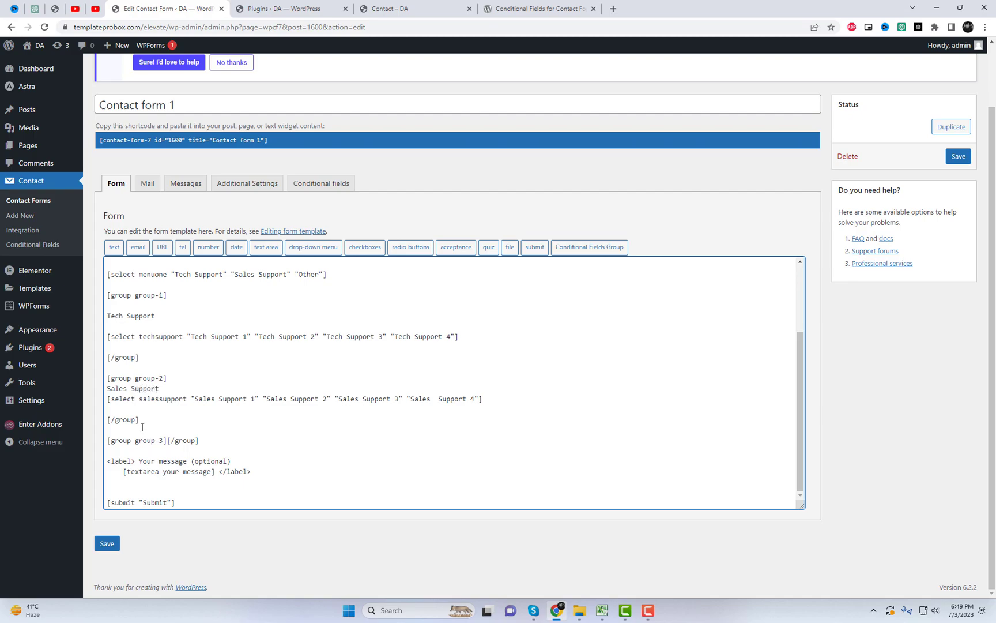
{"action": "left_click", "coordinate": [171, 444]}
{"action": "key", "text": "Return"}
{"action": "key", "text": "Return"}
{"action": "key", "text": "Return"}
{"action": "key", "text": "Return"}
{"action": "key", "text": "Up"}
{"action": "key", "text": "Up"}
{"action": "key", "text": "Up"}
{"action": "type", "text": "Others"}
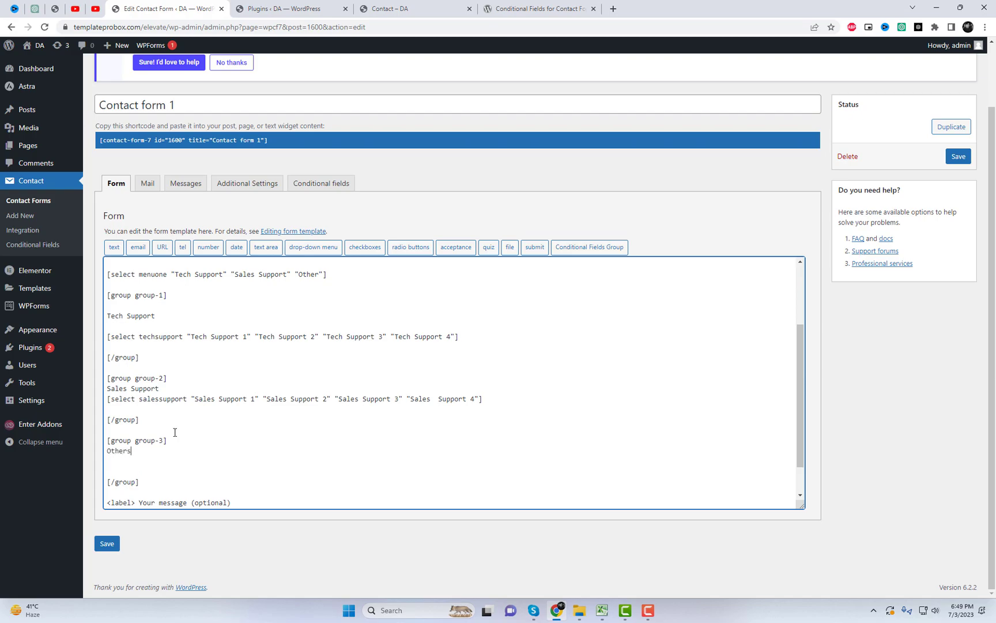
{"action": "key", "text": "Return"}
Open a new drop-down menu tag for group-3 and name it Other
{"action": "left_click", "coordinate": [313, 247]}
{"action": "left_click", "coordinate": [365, 248]}
{"action": "type", "text": "Other"}
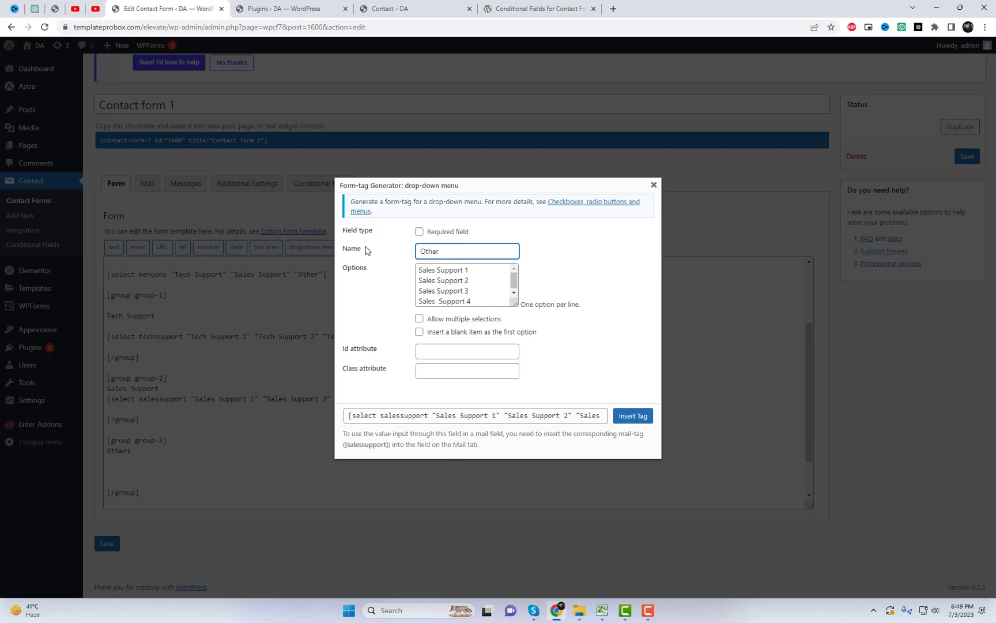
Replace the Sales Support options of the Other menu with four lines reading "Other 1"
{"action": "left_click", "coordinate": [420, 271]}
{"action": "key", "text": "ctrl+a"}
{"action": "type", "text": "Other"}
{"action": "key", "text": "ctrl+a"}
{"action": "left_click", "coordinate": [475, 270]}
{"action": "key", "text": "Return"}
{"action": "key", "text": "ctrl+v"}
{"action": "key", "text": "Return"}
{"action": "key", "text": "ctrl+v"}
{"action": "key", "text": "Return"}
{"action": "key", "text": "ctrl+v"}
Renumber the last three options as Other 2, Other 3 and Other 4, and insert the menu tag inside group-3
{"action": "left_click_drag", "start_coordinate": [436, 280], "coordinate": [447, 280]}
{"action": "left_click", "coordinate": [444, 282]}
{"action": "type", "text": "2"}
{"action": "double_click", "coordinate": [441, 290]}
{"action": "type", "text": "2"}
{"action": "double_click", "coordinate": [442, 301]}
{"action": "double_click", "coordinate": [441, 290]}
{"action": "type", "text": "3"}
{"action": "double_click", "coordinate": [441, 301]}
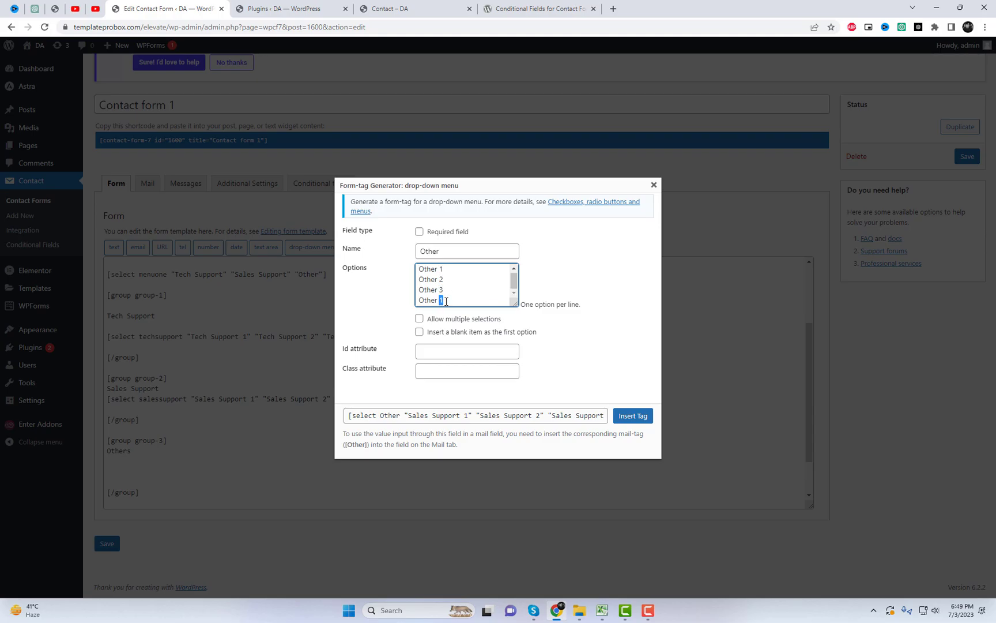
{"action": "type", "text": "4"}
{"action": "left_click", "coordinate": [633, 416]}
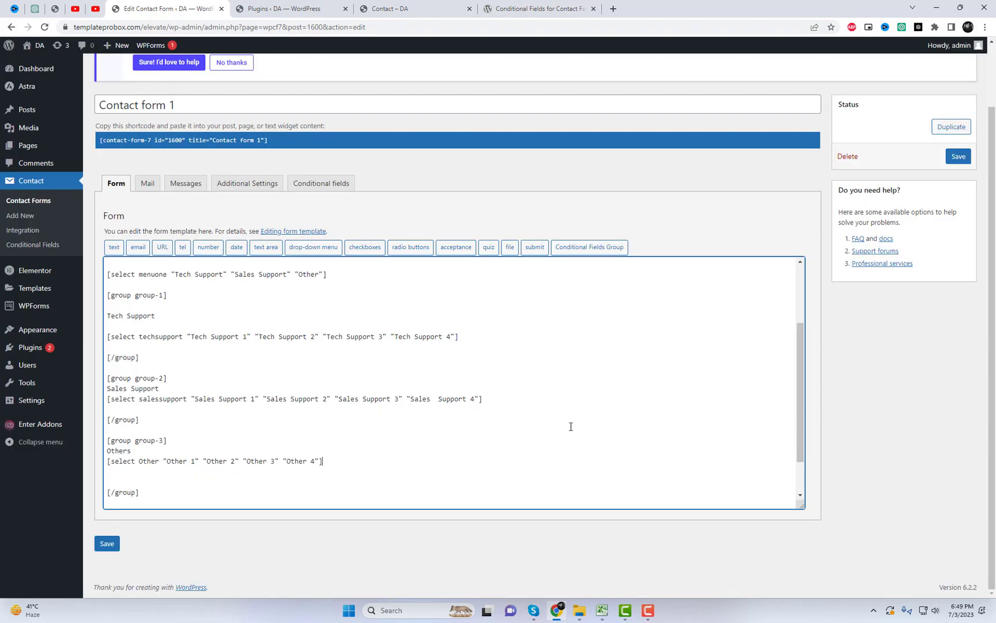
Save the contact form and reload the site's Contact page
{"action": "left_click", "coordinate": [958, 156]}
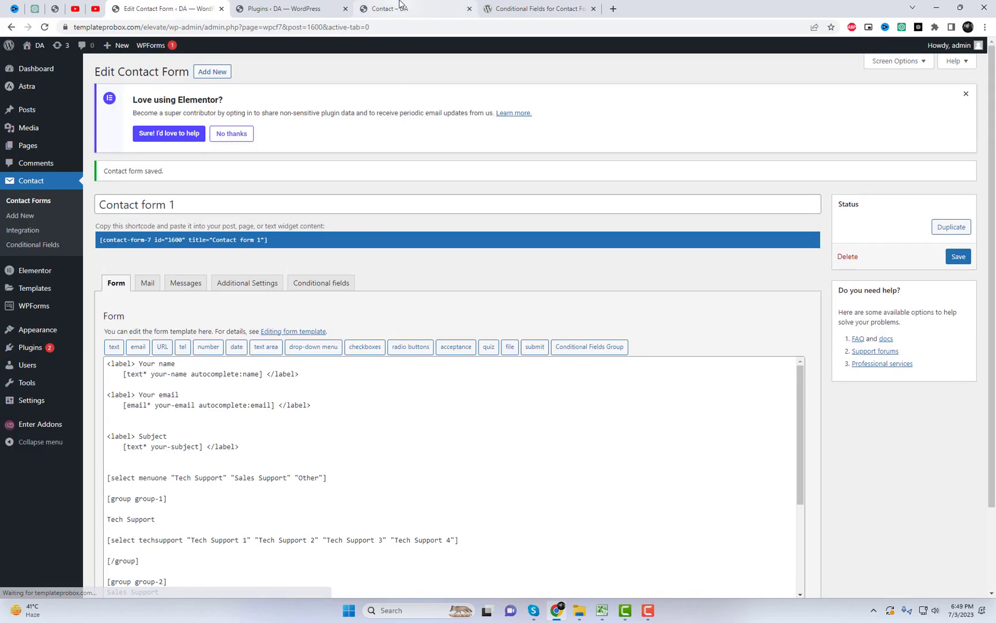
{"action": "left_click", "coordinate": [390, 8]}
{"action": "right_click", "coordinate": [509, 133]}
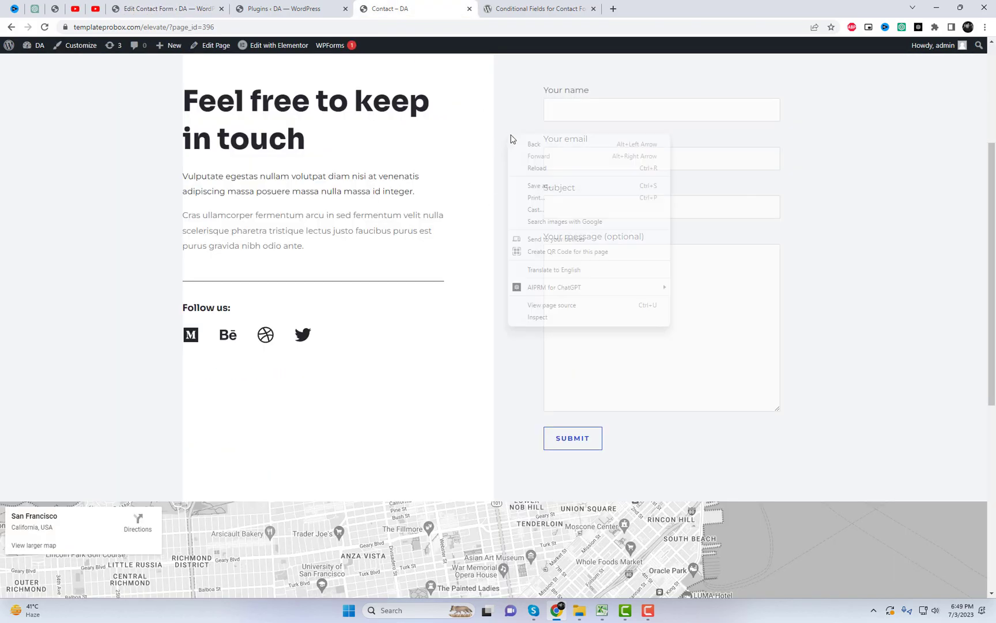
{"action": "left_click", "coordinate": [536, 172]}
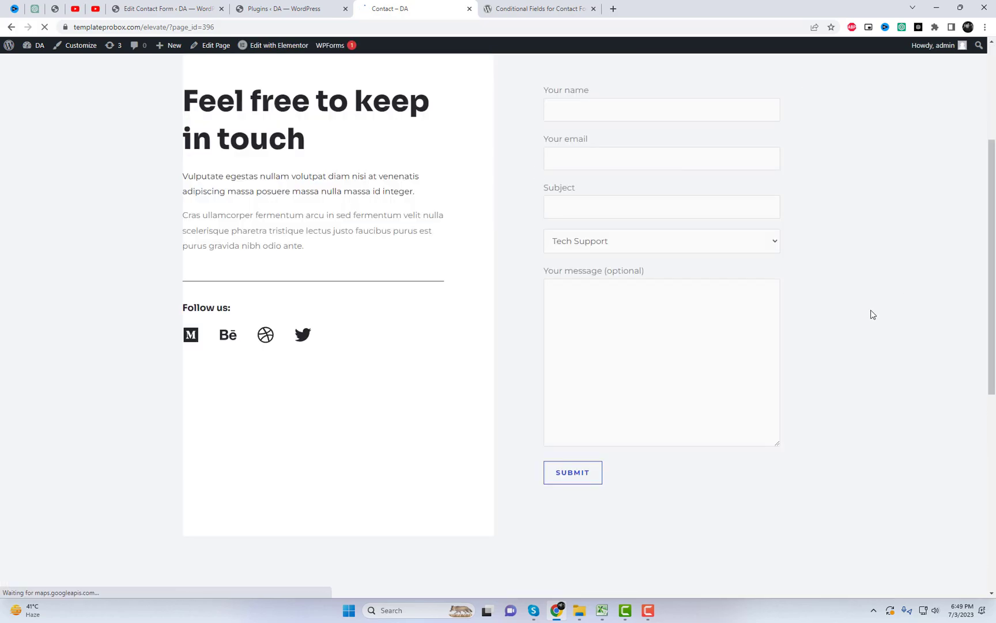
Examine the options of the support drop-down on the Contact page
{"action": "left_click", "coordinate": [675, 297]}
{"action": "left_click", "coordinate": [674, 296]}
{"action": "left_click", "coordinate": [674, 296]}
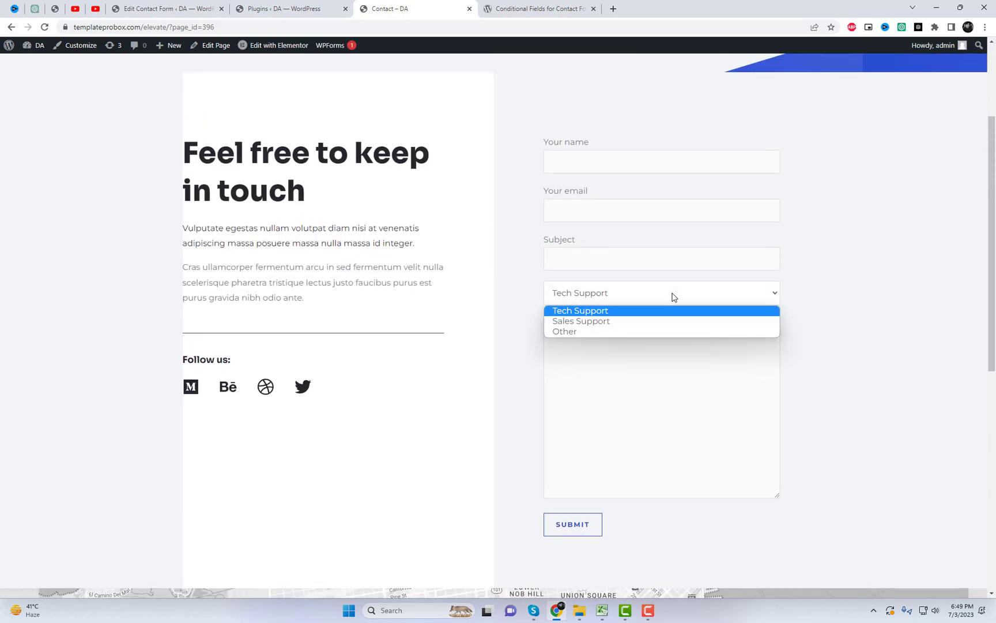
{"action": "left_click", "coordinate": [673, 296]}
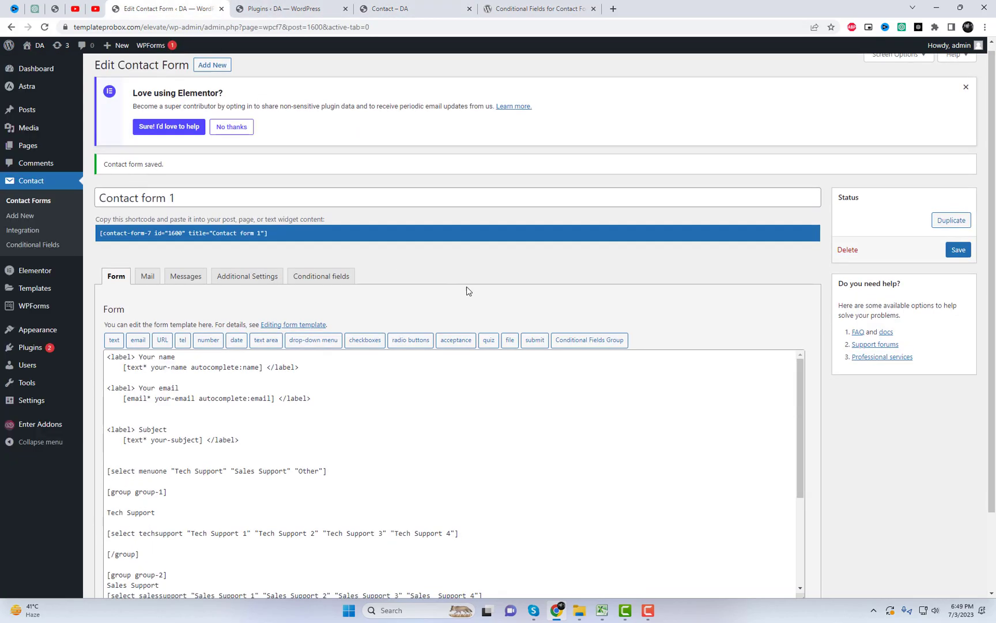
In the form's conditional fields, set the first rule to show group-1 if menuone equals Tech Support
{"action": "scroll", "coordinate": [357, 265], "scroll_direction": "down", "scroll_amount": 1}
{"action": "left_click", "coordinate": [346, 233]}
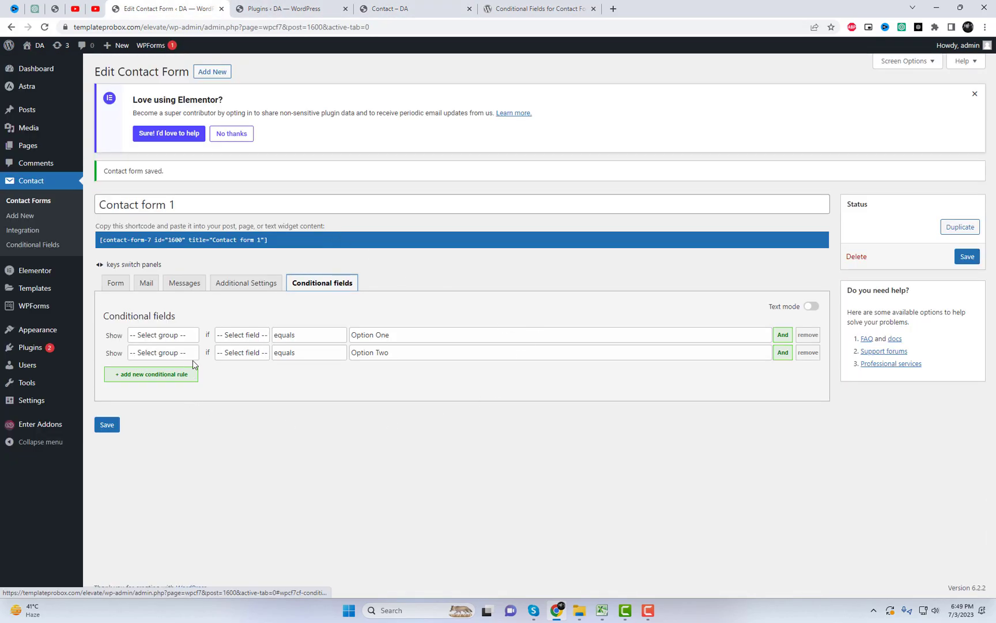
{"action": "left_click", "coordinate": [168, 336]}
{"action": "left_click", "coordinate": [162, 359]}
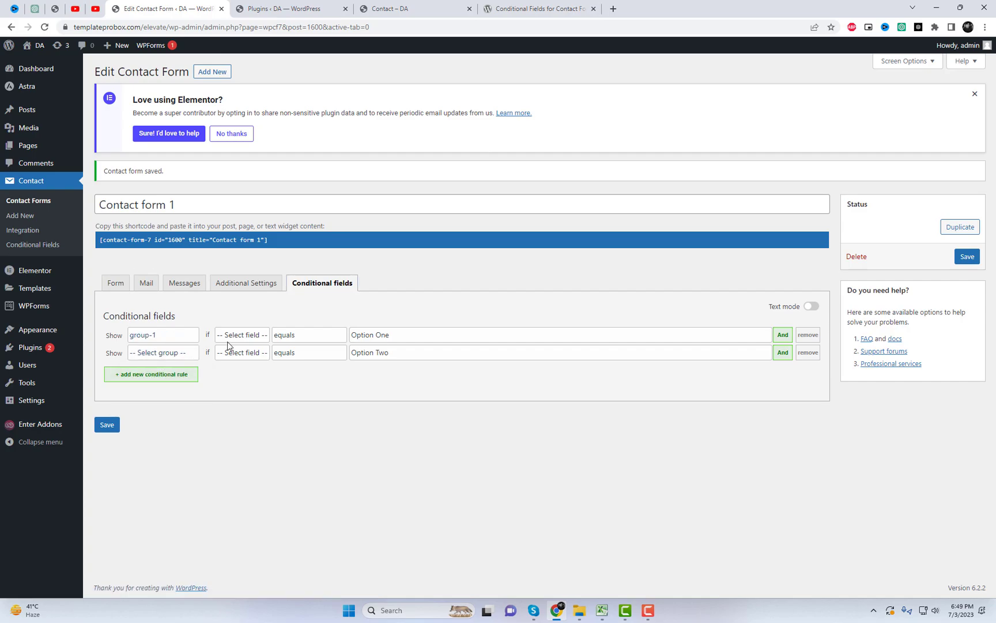
{"action": "left_click", "coordinate": [234, 340]}
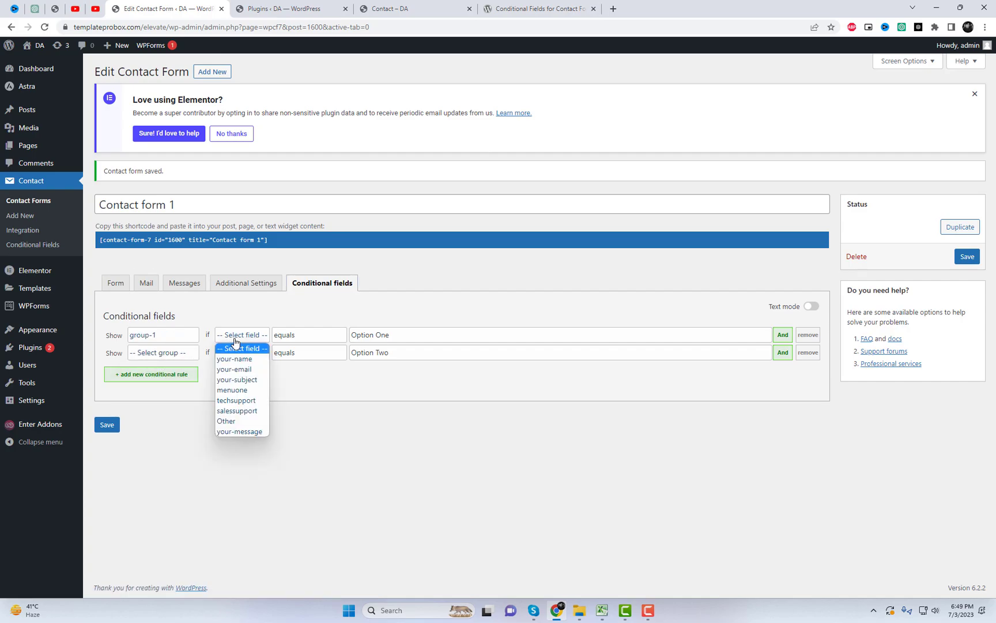
{"action": "left_click", "coordinate": [231, 390]}
{"action": "left_click_drag", "start_coordinate": [399, 336], "coordinate": [343, 338]}
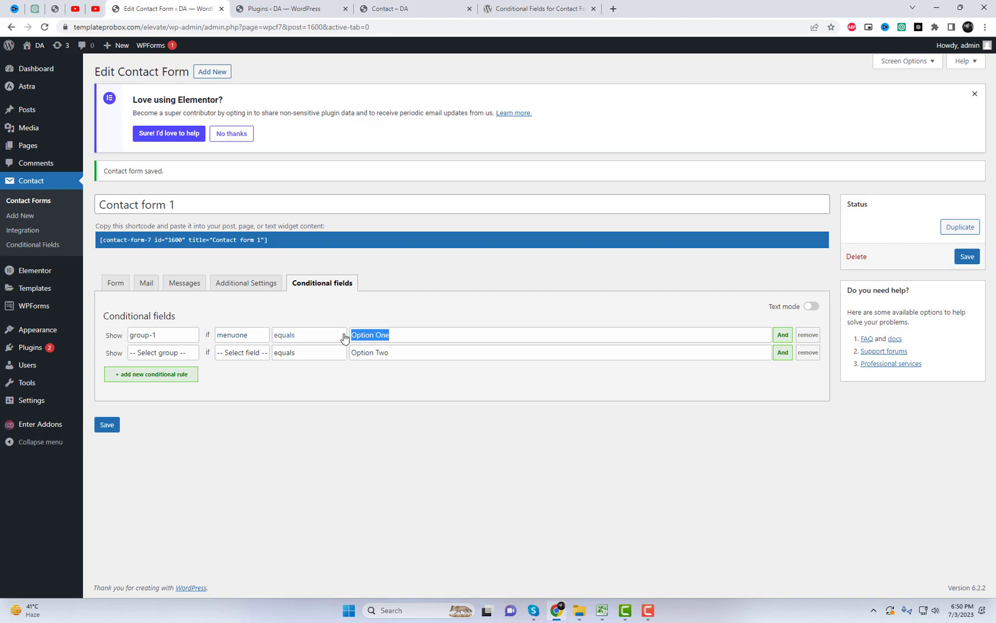
{"action": "type", "text": "Tech Support"}
Set the second conditional rule to show group-2 if menuone equals Sales Support
{"action": "left_click", "coordinate": [171, 353]}
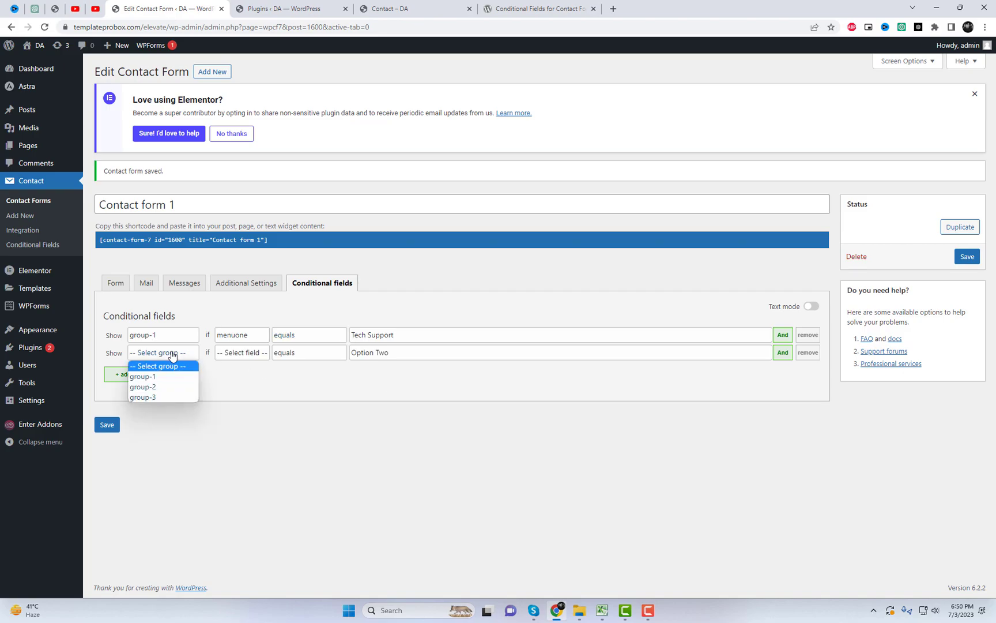
{"action": "left_click", "coordinate": [163, 392]}
{"action": "left_click", "coordinate": [232, 357]}
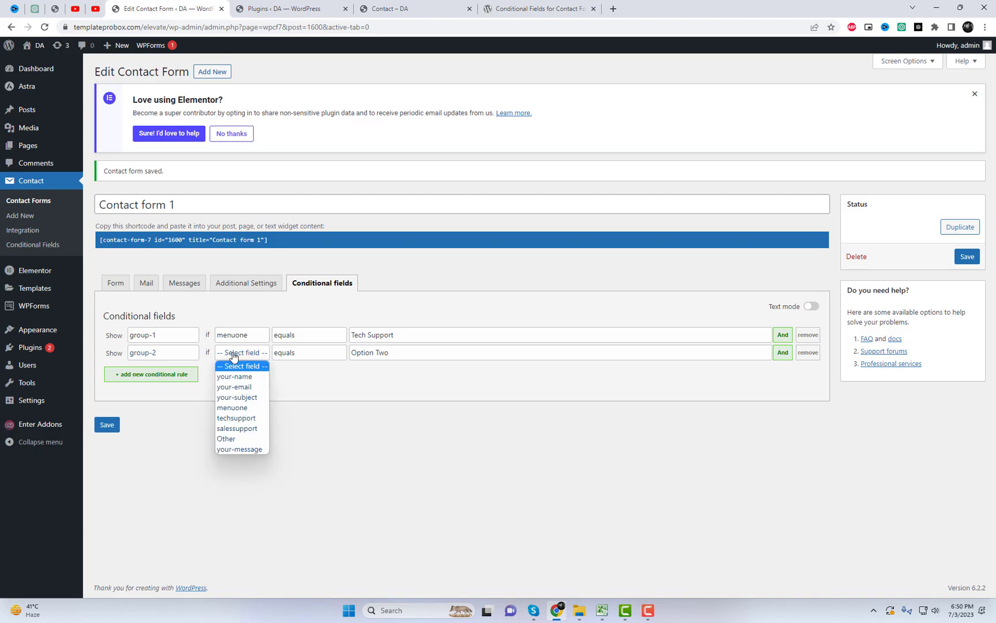
{"action": "left_click", "coordinate": [246, 408]}
{"action": "left_click", "coordinate": [290, 354]}
{"action": "left_click", "coordinate": [295, 366]}
{"action": "left_click_drag", "start_coordinate": [393, 353], "coordinate": [340, 360]}
{"action": "type", "text": "Sales"}
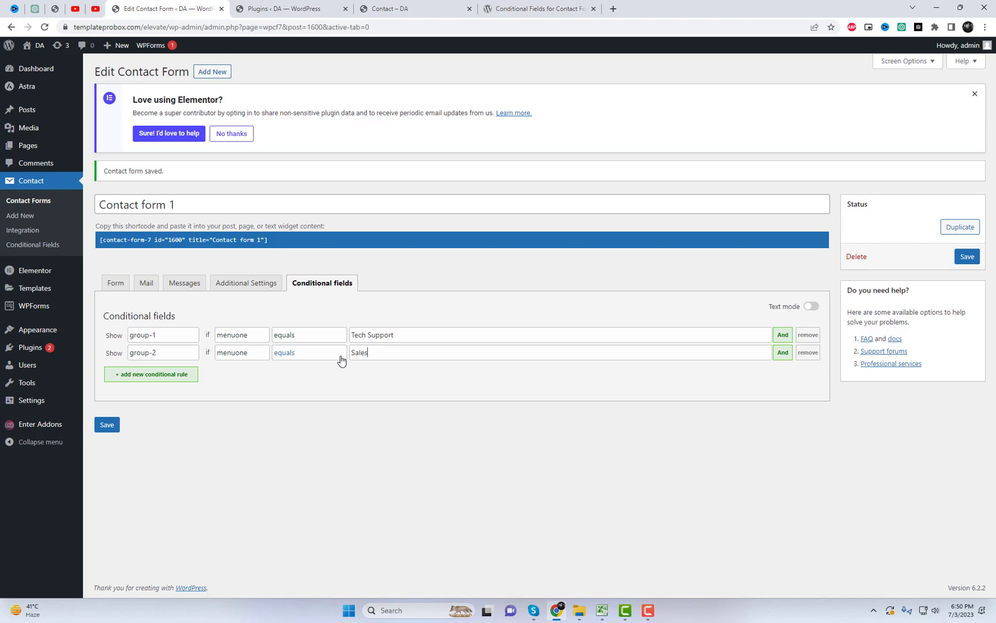
{"action": "type", "text": " Support"}
Add a third conditional rule that shows group-3 if menuone equals Other, and save the form
{"action": "left_click", "coordinate": [182, 383]}
{"action": "left_click", "coordinate": [173, 371]}
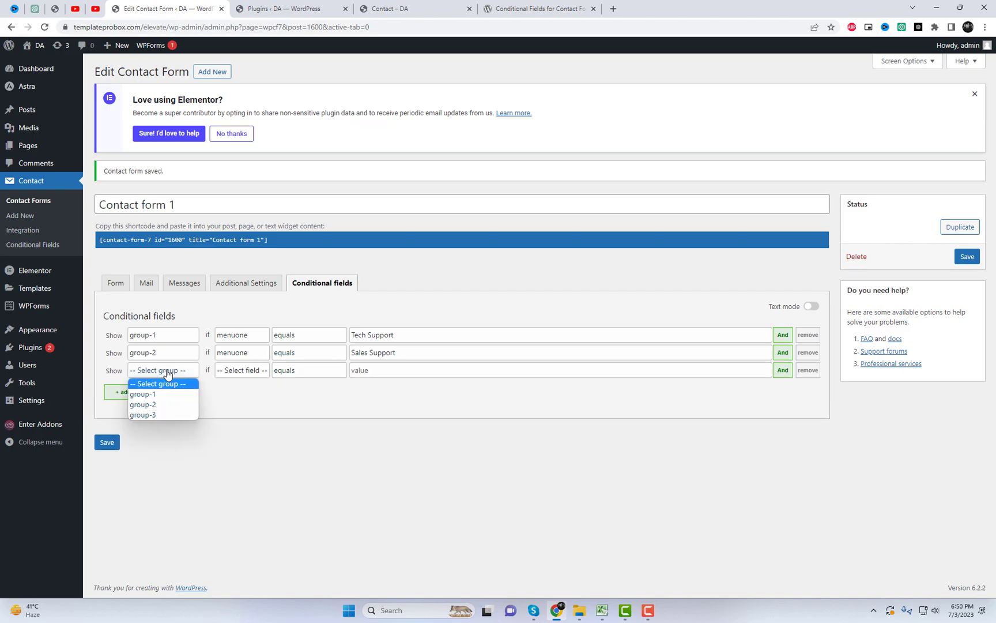
{"action": "left_click", "coordinate": [160, 412]}
{"action": "left_click", "coordinate": [244, 372]}
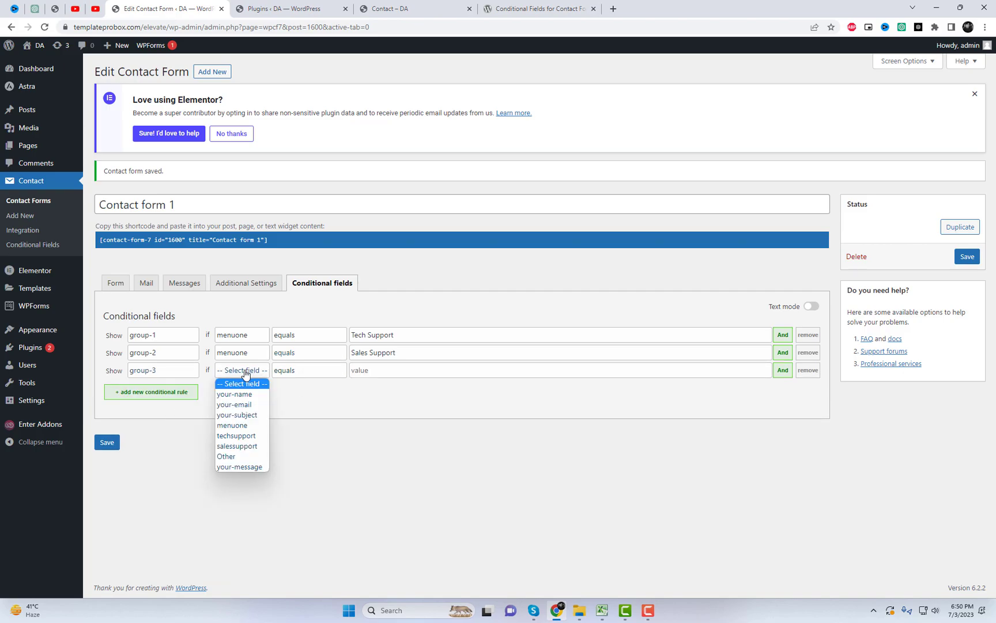
{"action": "left_click", "coordinate": [248, 425]}
{"action": "left_click", "coordinate": [372, 372]}
{"action": "type", "text": "Other"}
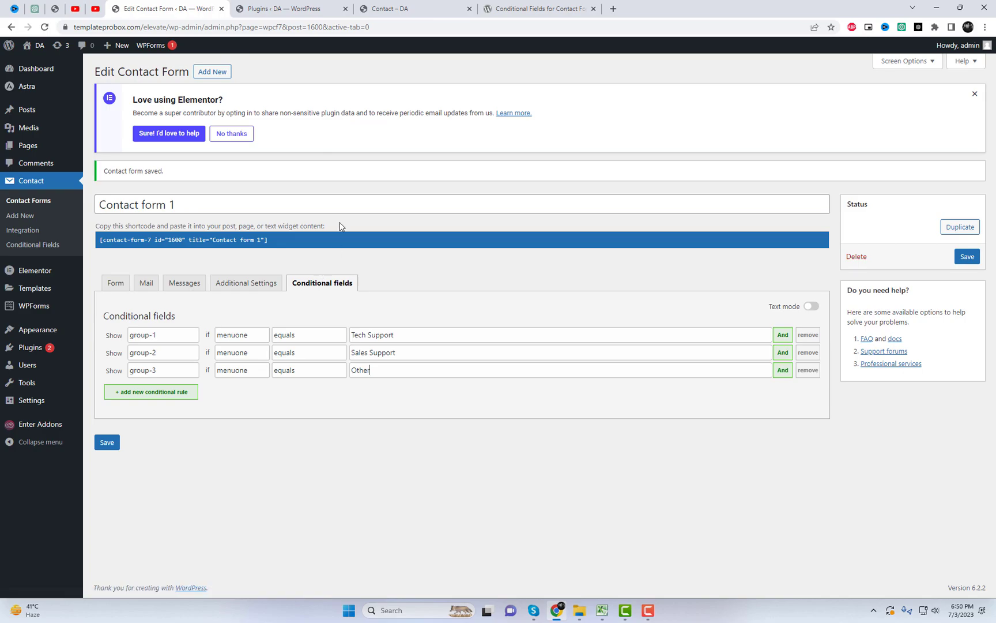
{"action": "left_click", "coordinate": [108, 444]}
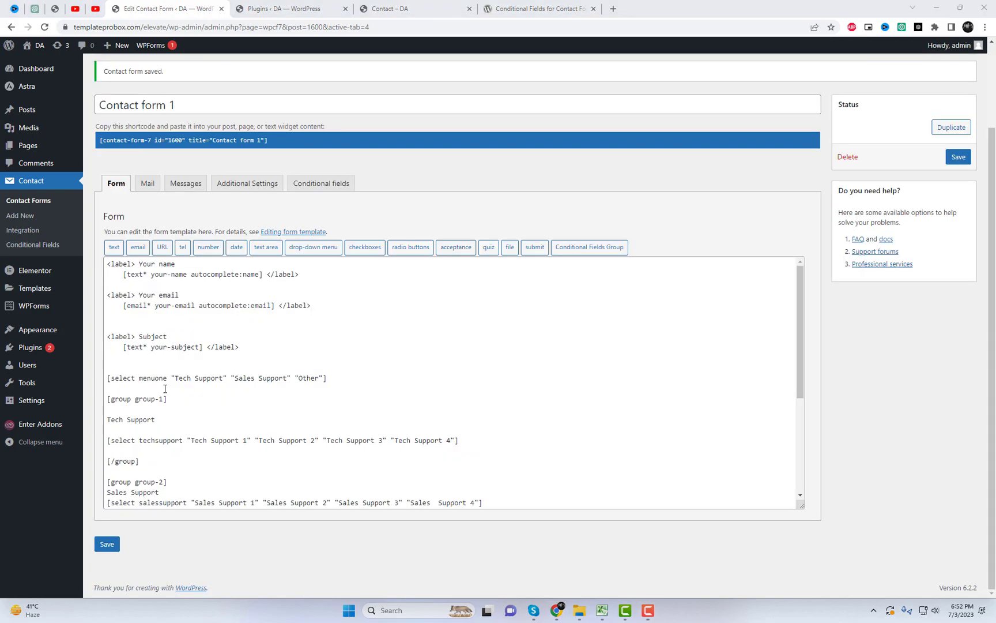
Add "Select Support Type" as the first option of the menuone tag in the form template
{"action": "left_click", "coordinate": [173, 380]}
{"action": "type", "text": "Select Support Type\""}
{"action": "key", "text": "BackSpace"}
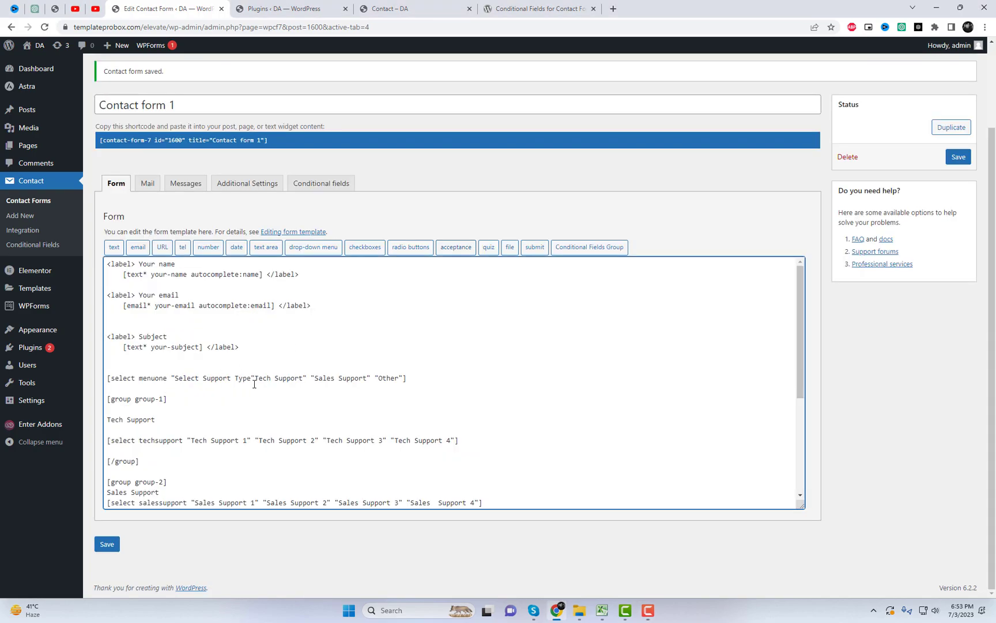
{"action": "type", "text": "\""}
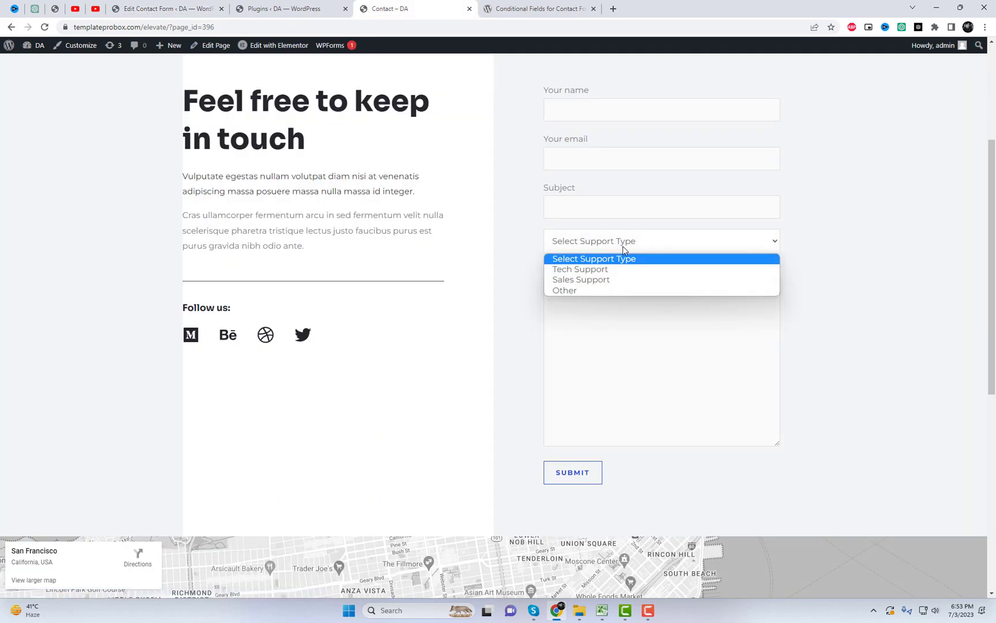
Choose Tech Support in the Contact page's drop-down and compare the displayed fields with the group-1 block in the form template
{"action": "left_click", "coordinate": [623, 268]}
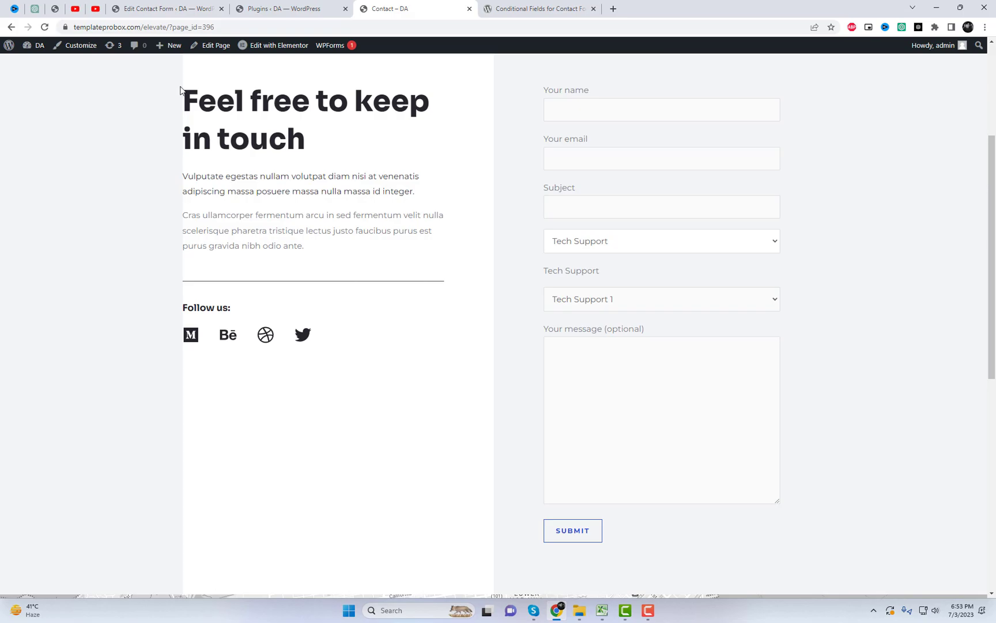
{"action": "left_click", "coordinate": [171, 8]}
{"action": "scroll", "coordinate": [432, 380], "scroll_direction": "down", "scroll_amount": 1}
{"action": "scroll", "coordinate": [432, 380], "scroll_direction": "down", "scroll_amount": 2}
{"action": "scroll", "coordinate": [519, 421], "scroll_direction": "down", "scroll_amount": 1}
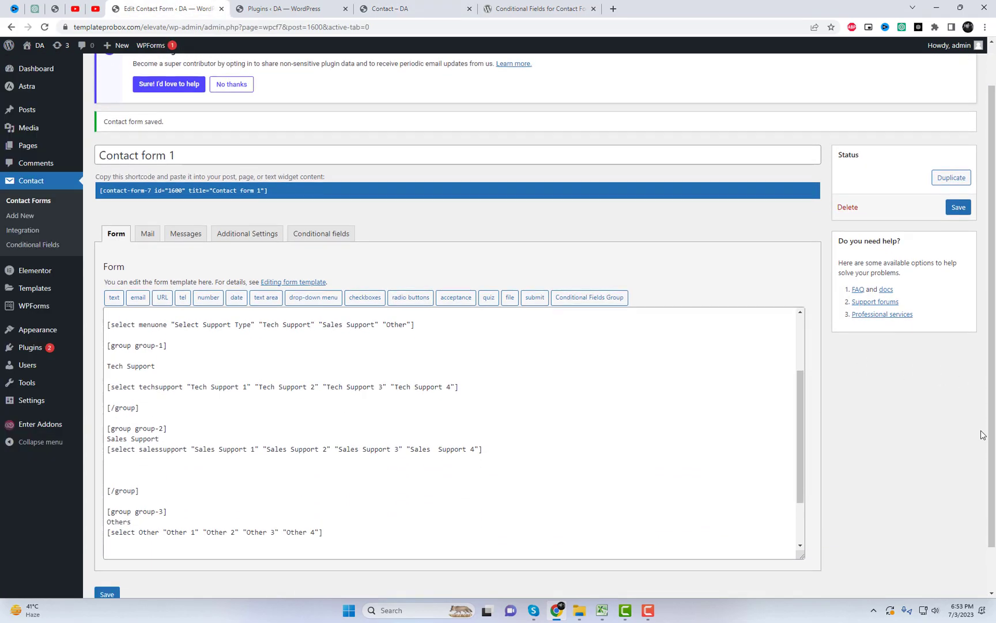
{"action": "left_click_drag", "start_coordinate": [140, 406], "coordinate": [106, 346]}
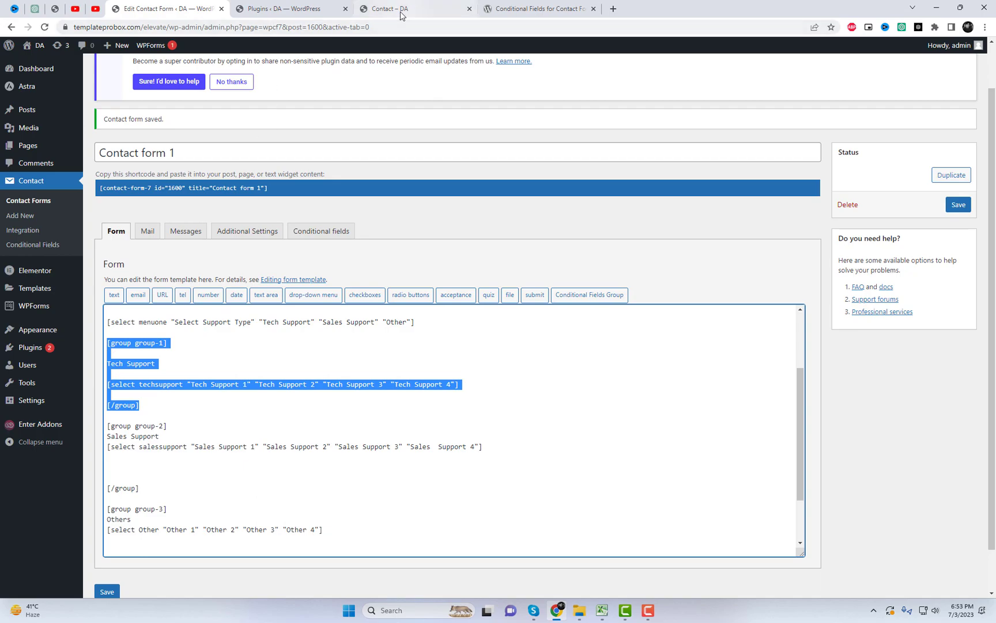
Return to the Contact page and choose Sales Support in the support drop-down to test its conditional group
{"action": "left_click", "coordinate": [428, 8]}
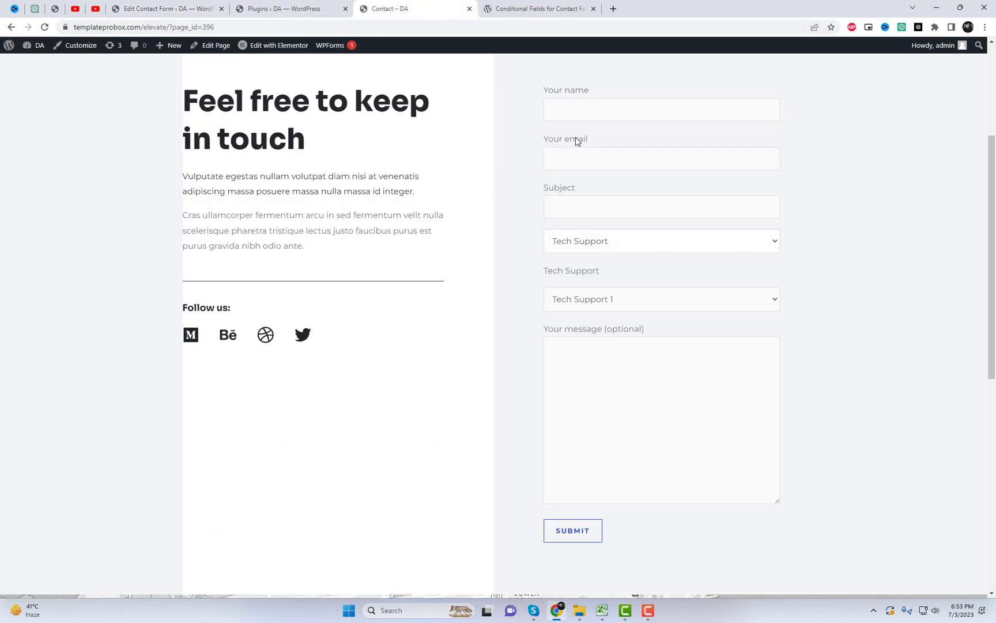
{"action": "left_click", "coordinate": [610, 239]}
{"action": "left_click", "coordinate": [613, 279]}
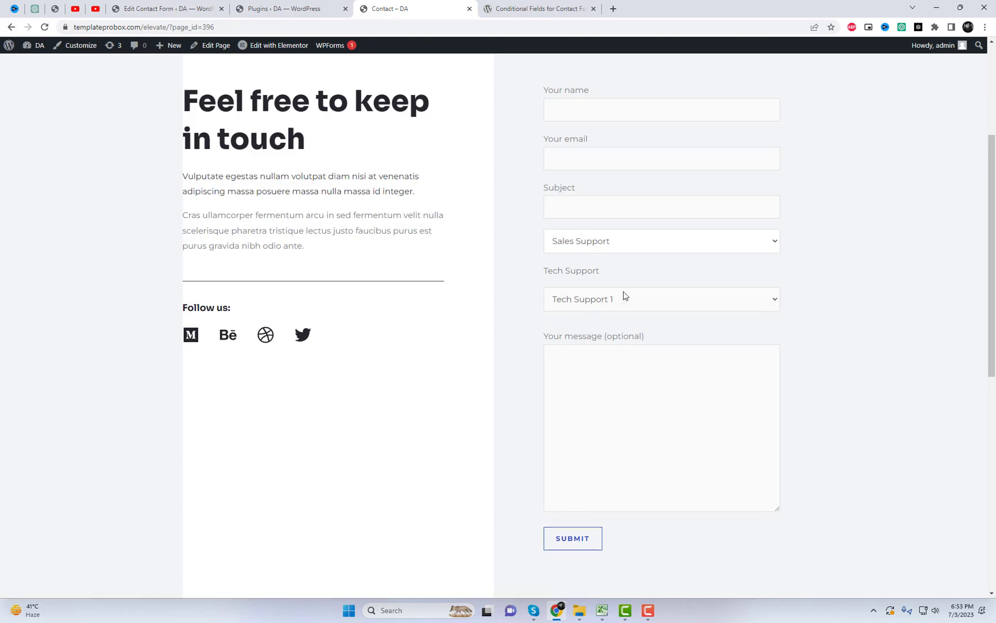
Compare the fields displayed for Sales Support with the group-2 block in the form template
{"action": "left_click", "coordinate": [162, 4]}
{"action": "scroll", "coordinate": [105, 359], "scroll_direction": "down", "scroll_amount": 2}
{"action": "scroll", "coordinate": [106, 358], "scroll_direction": "up", "scroll_amount": 2}
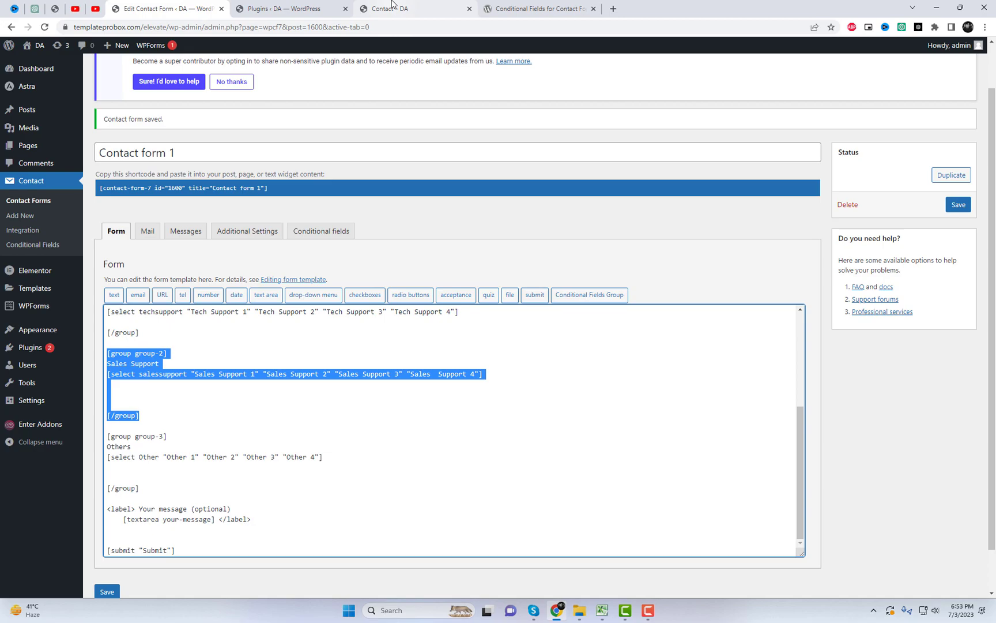
Choose Other in the Contact page's support drop-down and compare the displayed fields with the group-3 block in the form template
{"action": "left_click", "coordinate": [391, 4]}
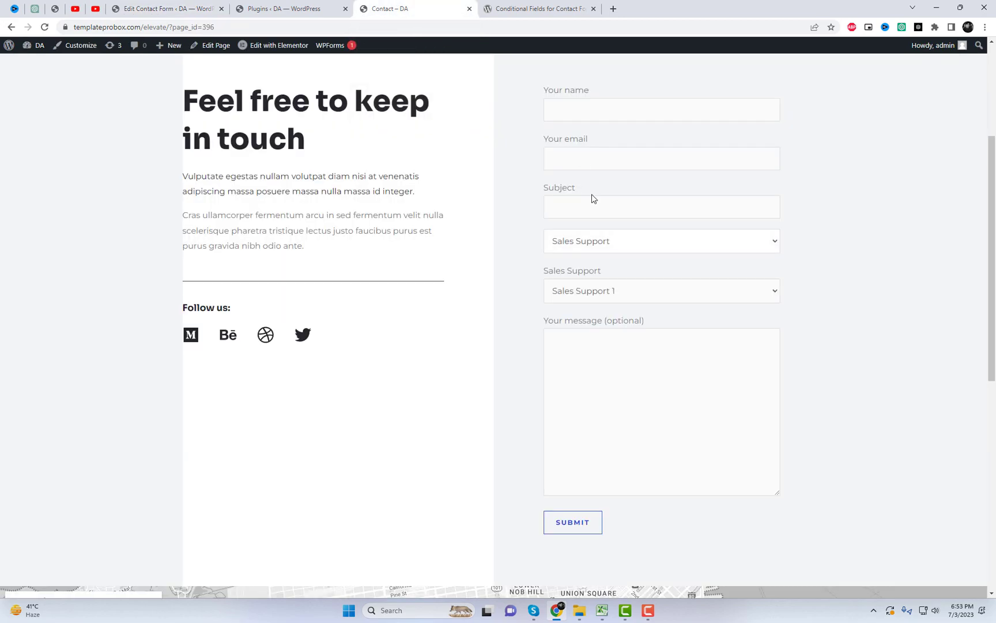
{"action": "left_click", "coordinate": [601, 248]}
{"action": "left_click", "coordinate": [597, 291]}
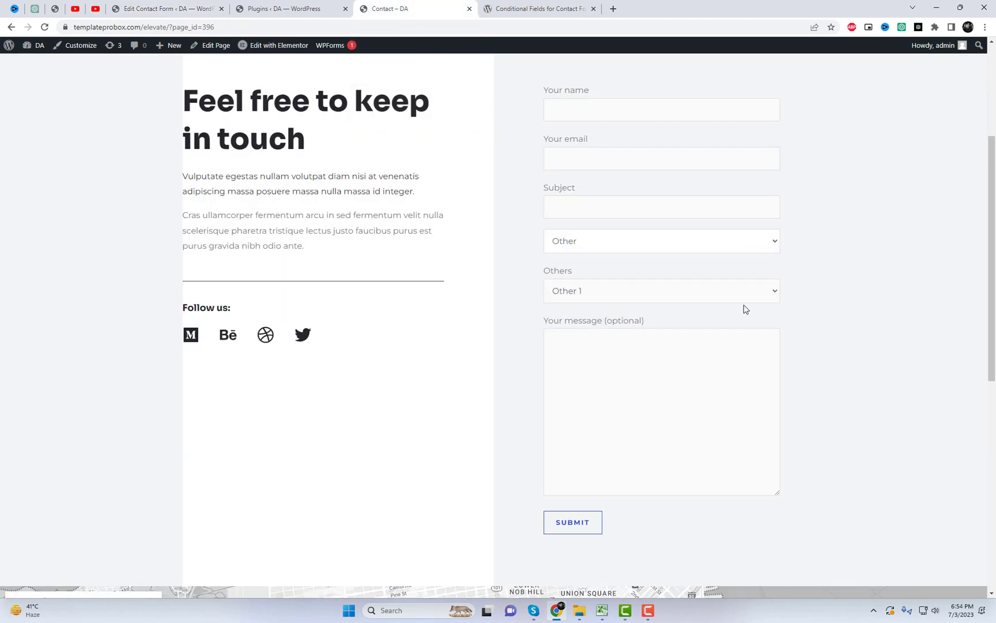
{"action": "left_click", "coordinate": [173, 9]}
{"action": "scroll", "coordinate": [316, 419], "scroll_direction": "down", "scroll_amount": 1}
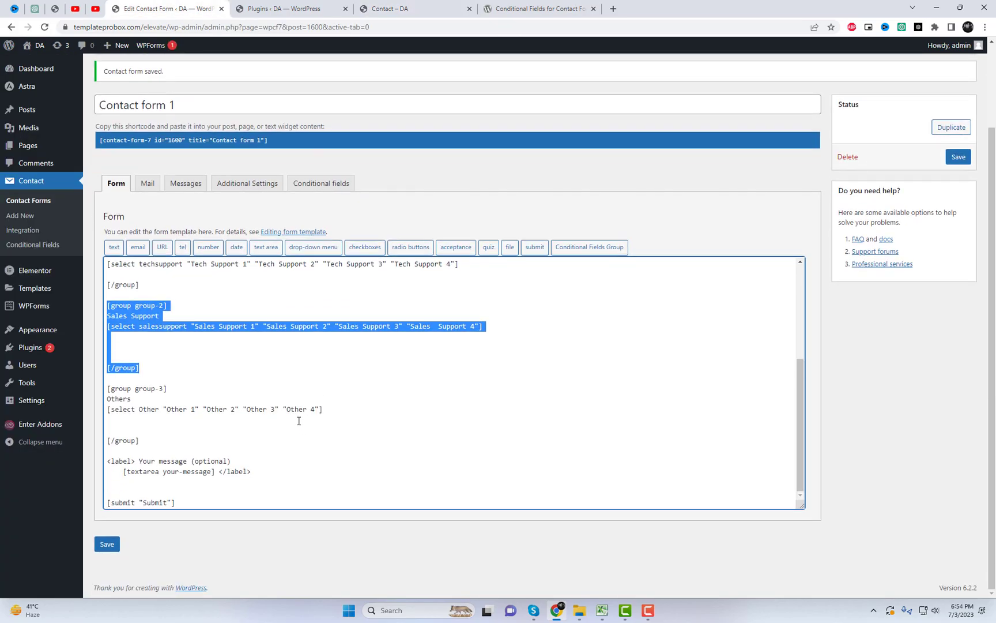
{"action": "left_click_drag", "start_coordinate": [153, 444], "coordinate": [105, 387]}
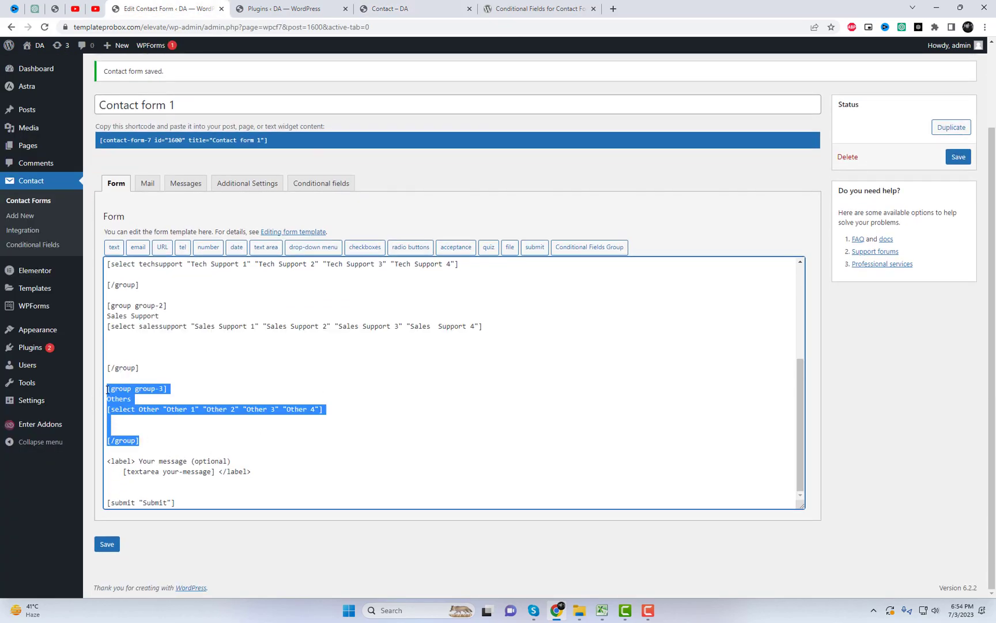
Insert blank lines between the group-3 block and the message label in the form template
{"action": "left_click", "coordinate": [193, 448]}
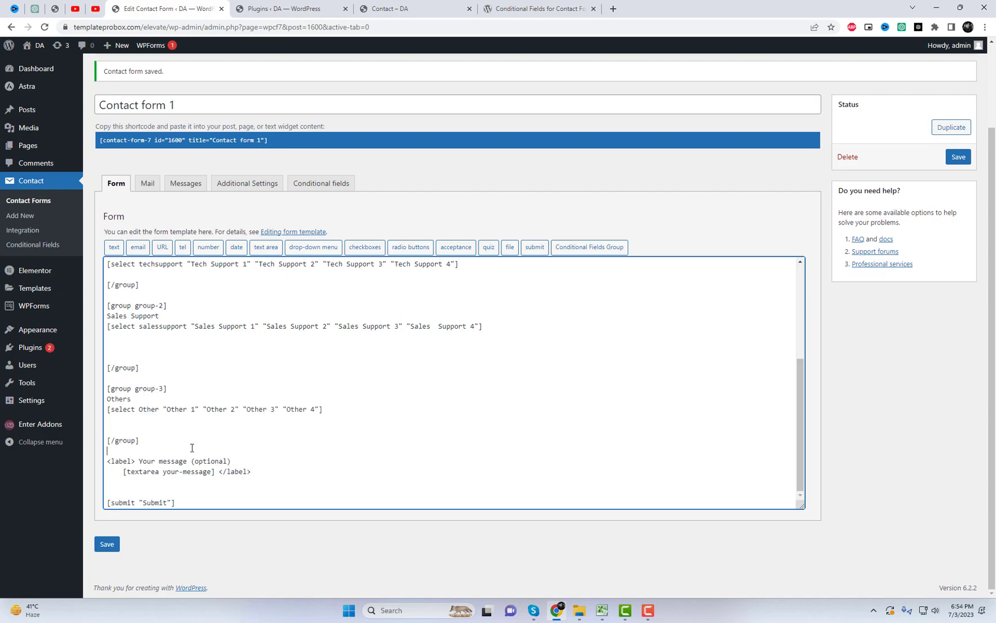
{"action": "key", "text": "Return"}
{"action": "key", "text": "Return"}
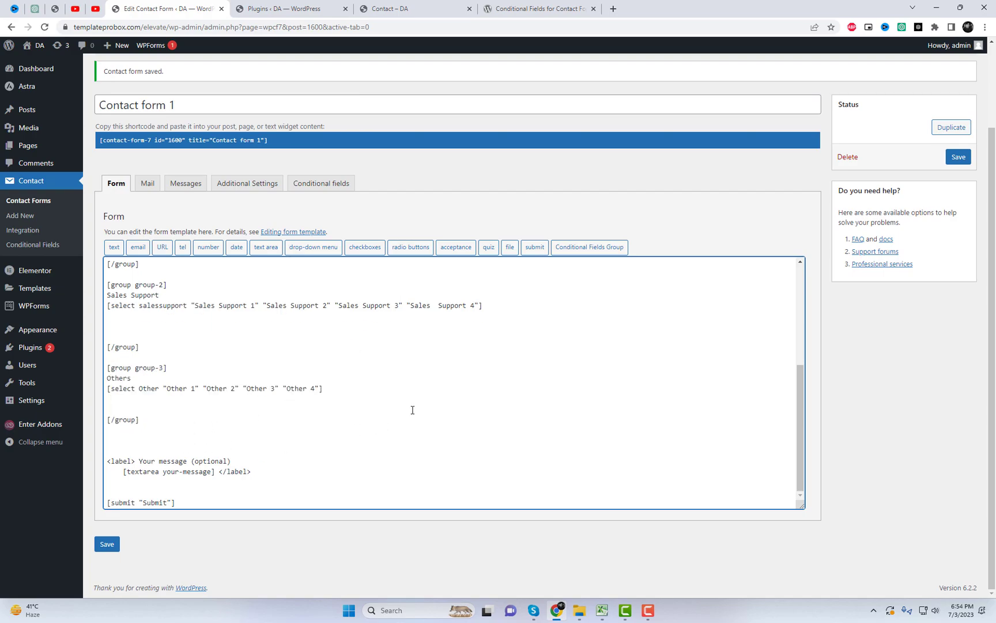
Insert a drop-down menu tag named country with the options USA and Canada below the menuone tag
{"action": "scroll", "coordinate": [443, 369], "scroll_direction": "up", "scroll_amount": 4}
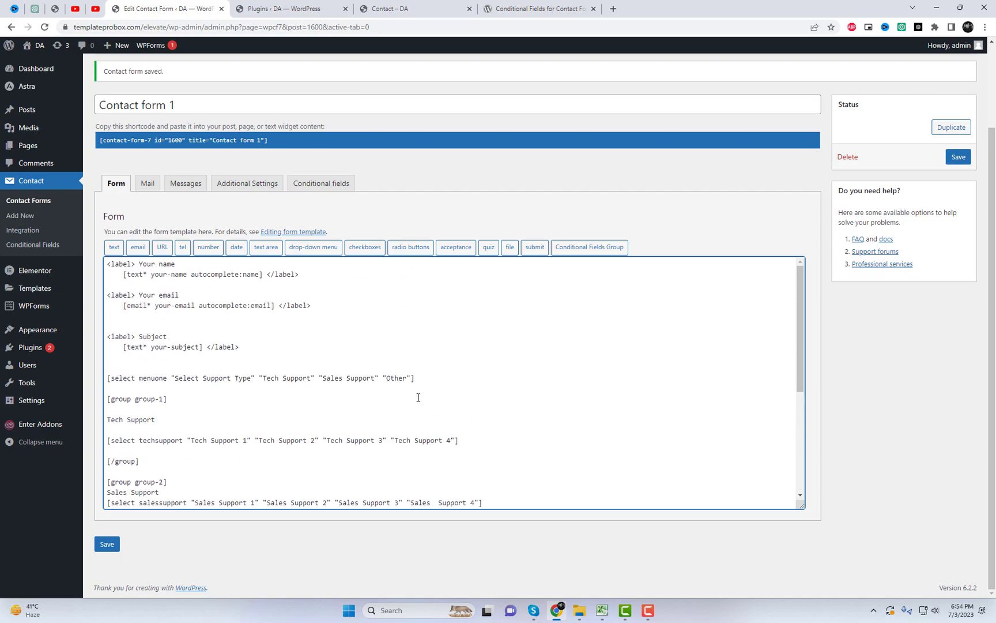
{"action": "left_click", "coordinate": [429, 378]}
{"action": "key", "text": "Return"}
{"action": "key", "text": "Return"}
{"action": "left_click", "coordinate": [313, 247]}
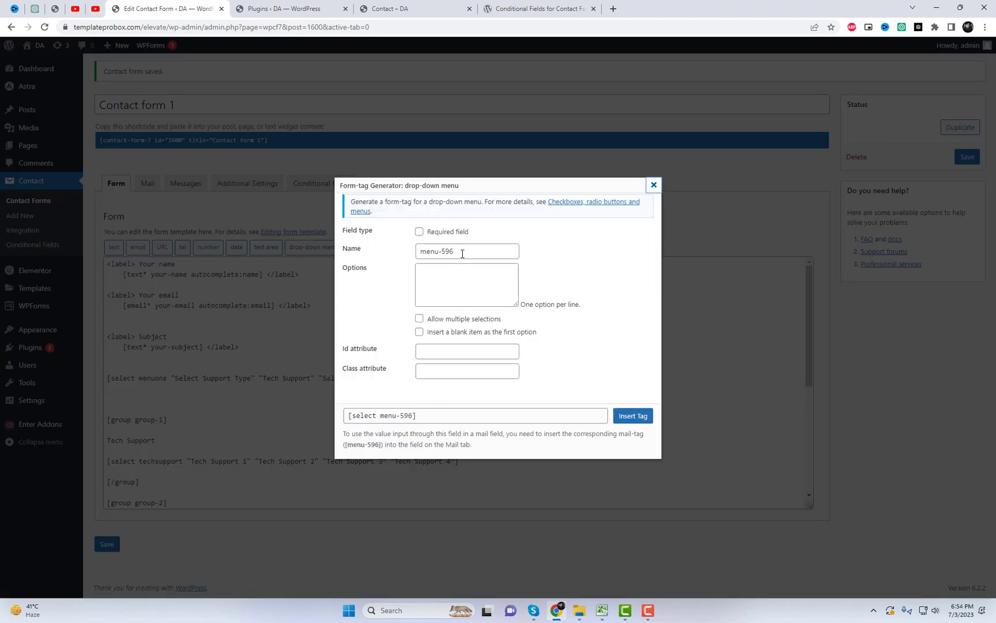
{"action": "left_click_drag", "start_coordinate": [460, 254], "coordinate": [371, 252]}
{"action": "type", "text": "c"}
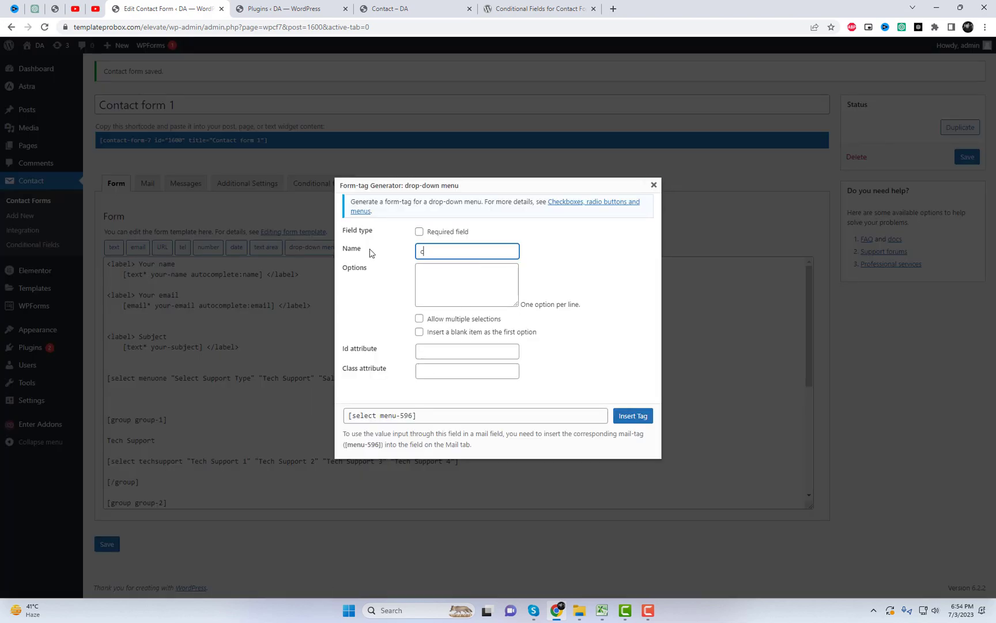
{"action": "type", "text": "ountry"}
{"action": "left_click", "coordinate": [447, 278]}
{"action": "type", "text": "USA"}
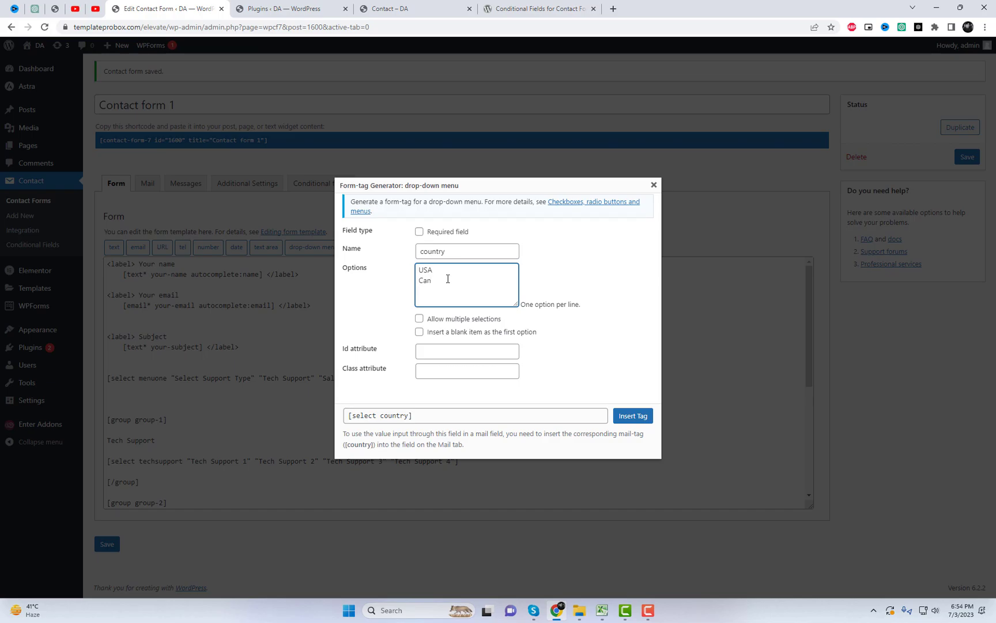
{"action": "left_click", "coordinate": [633, 415]}
Insert a conditional fields group tag named group-4 below the group-3 block
{"action": "scroll", "coordinate": [125, 447], "scroll_direction": "down", "scroll_amount": 2}
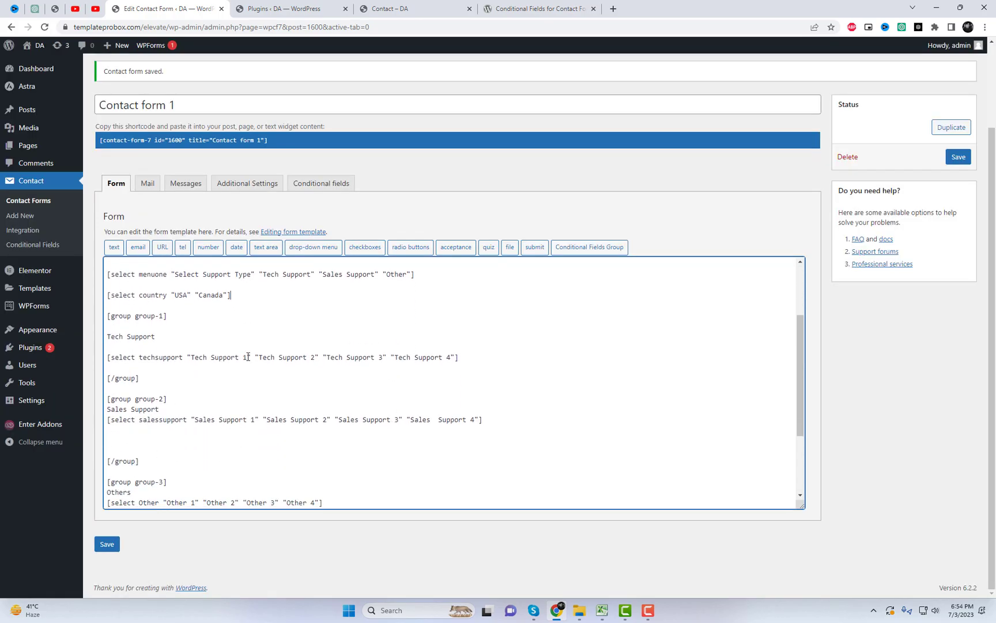
{"action": "scroll", "coordinate": [248, 353], "scroll_direction": "down", "scroll_amount": 3}
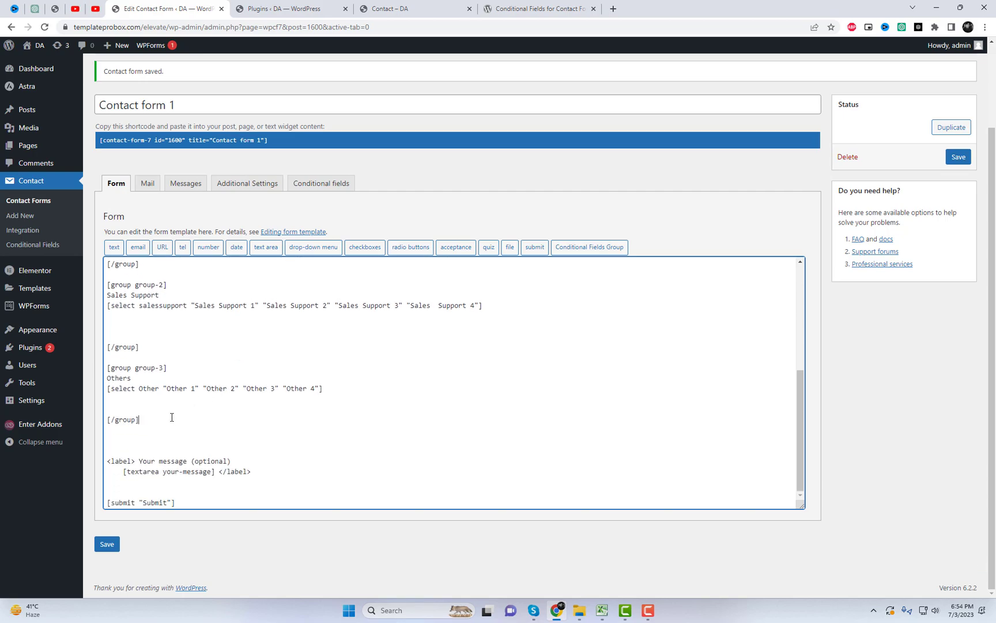
{"action": "scroll", "coordinate": [172, 417], "scroll_direction": "down", "scroll_amount": 1}
{"action": "left_click", "coordinate": [577, 248]}
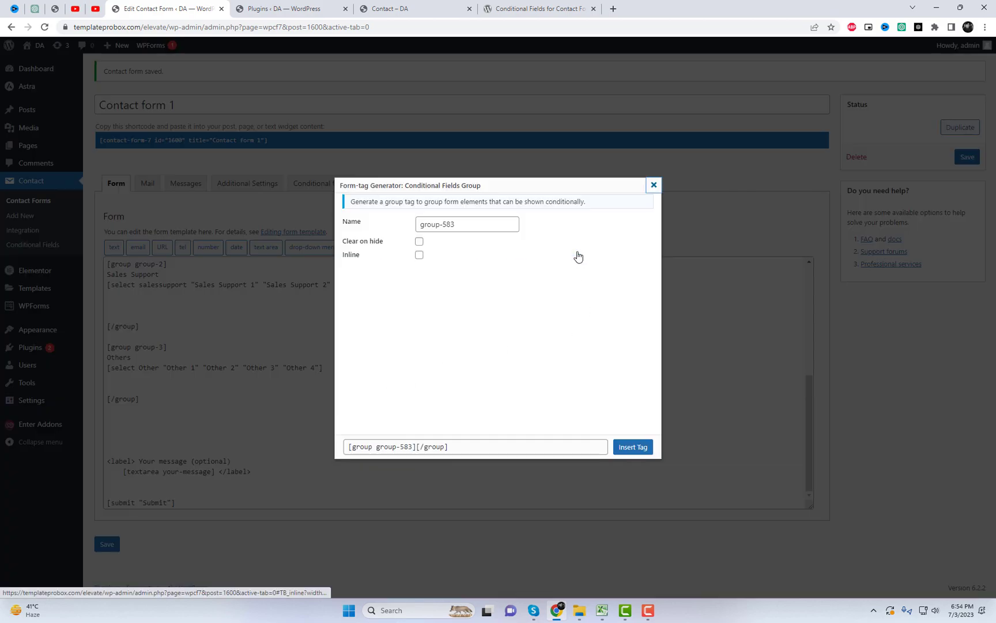
{"action": "double_click", "coordinate": [450, 226]}
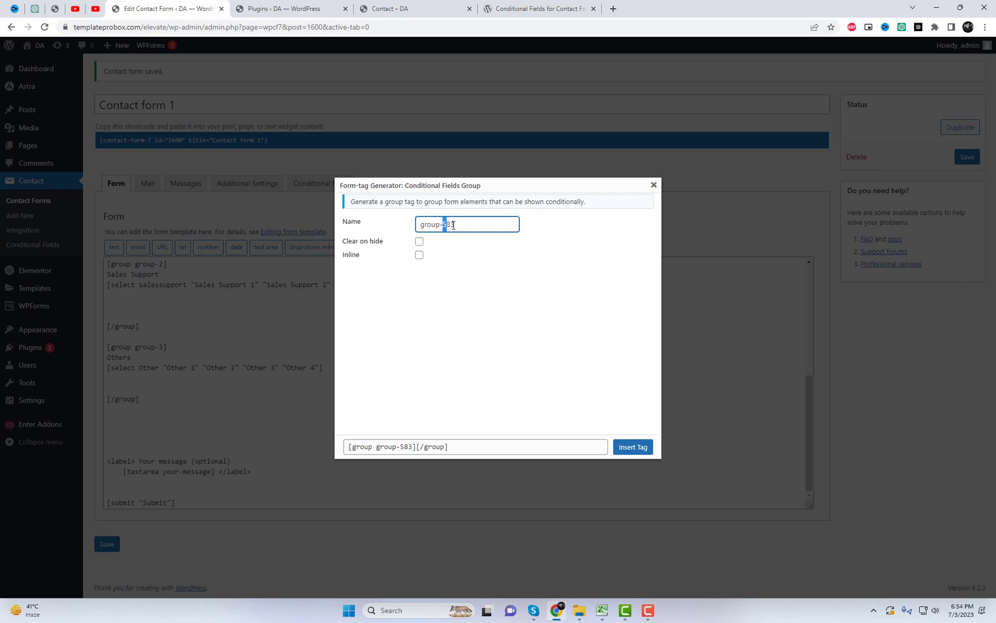
{"action": "type", "text": "4"}
{"action": "left_click", "coordinate": [645, 445]}
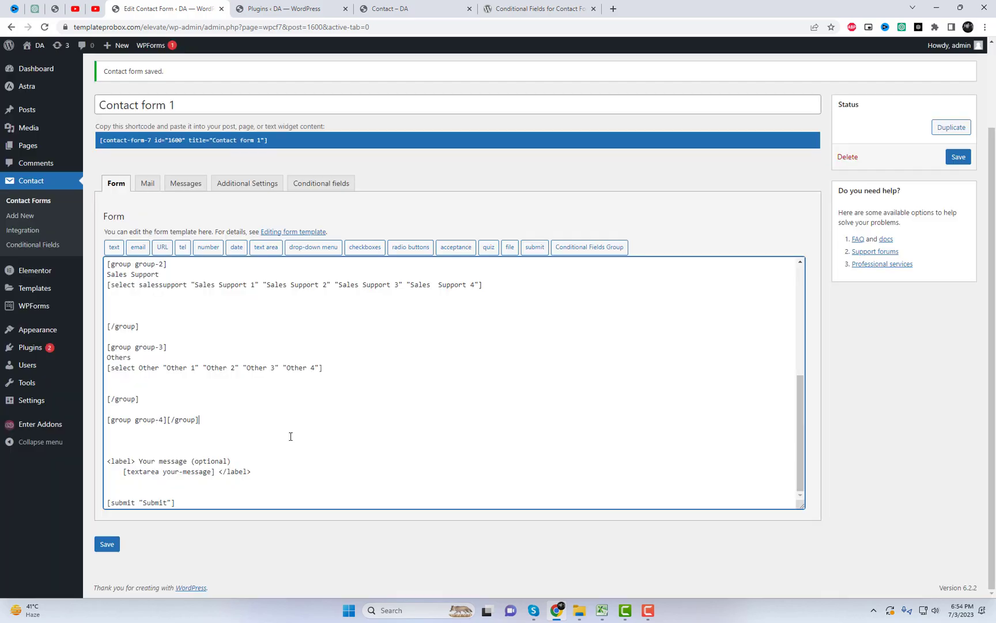
Split the group-4 tags onto separate lines and add the text "Just For USA" between them
{"action": "left_click", "coordinate": [167, 420]}
{"action": "key", "text": "Return"}
{"action": "key", "text": "Return"}
{"action": "key", "text": "Return"}
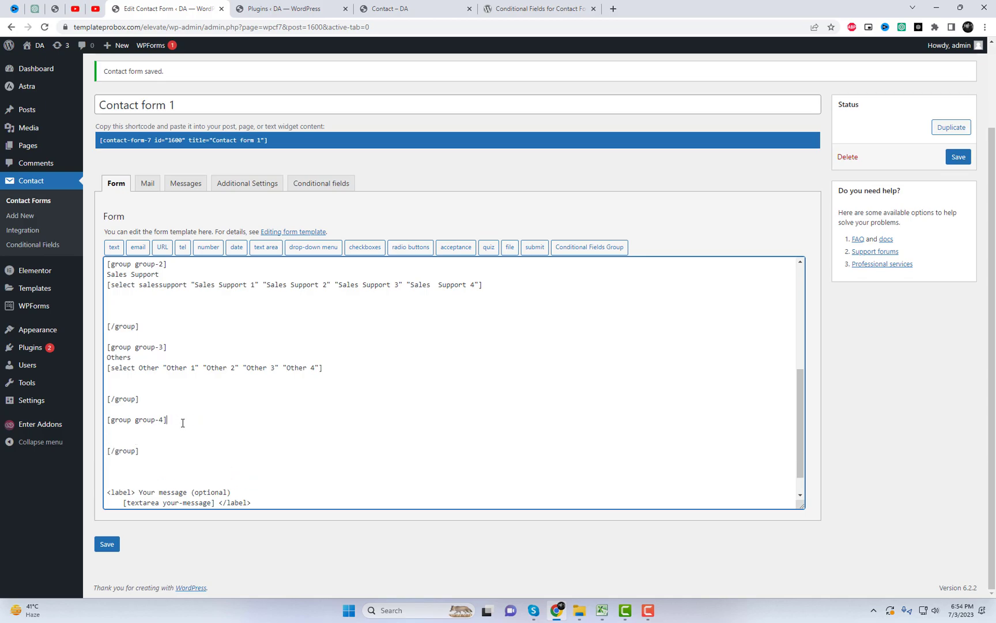
{"action": "key", "text": "Return"}
{"action": "key", "text": "Return"}
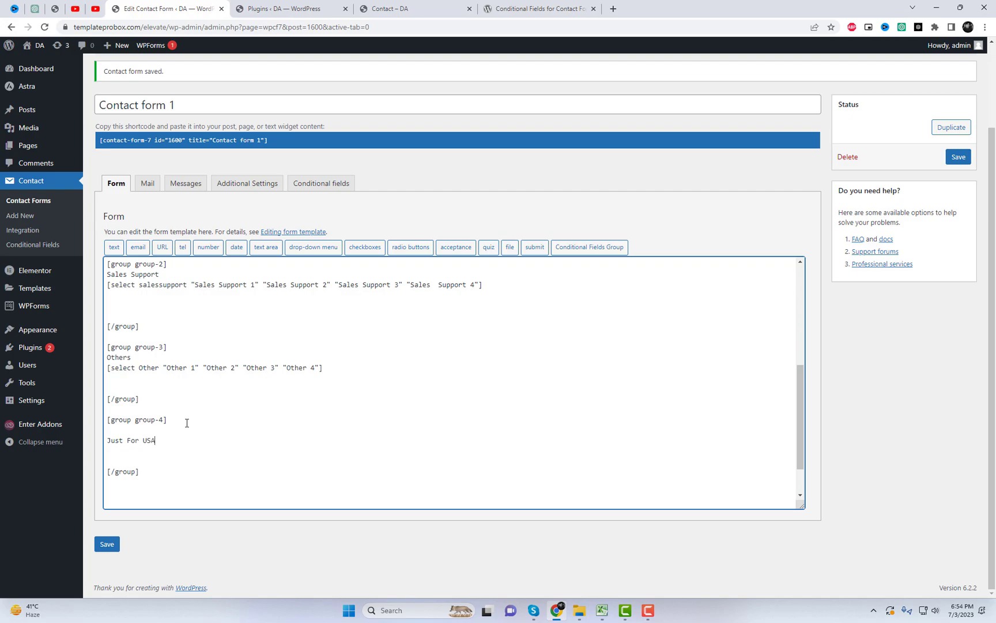
{"action": "key", "text": "Return"}
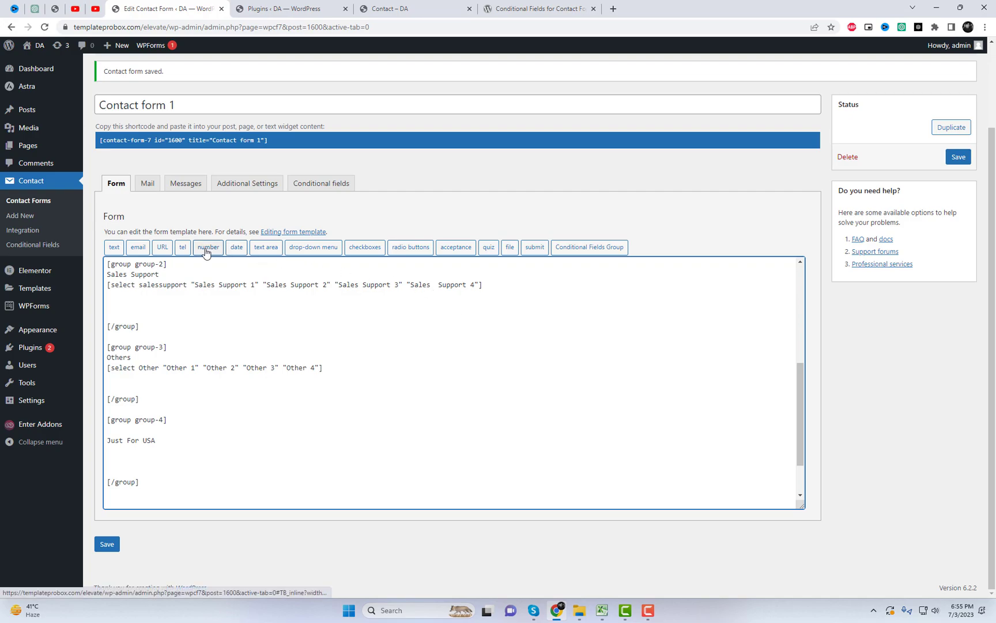
Insert a tel tag with the placeholder "Phone" under the "Just For USA" text in group-4
{"action": "left_click", "coordinate": [184, 248]}
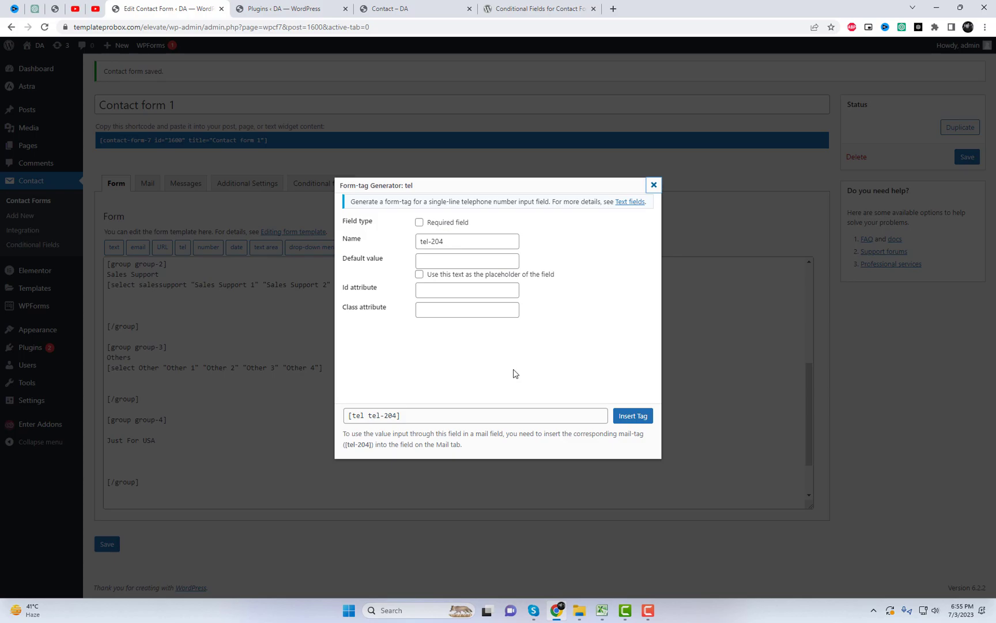
{"action": "left_click", "coordinate": [441, 275]}
{"action": "left_click", "coordinate": [440, 261]}
{"action": "type", "text": "Phone"}
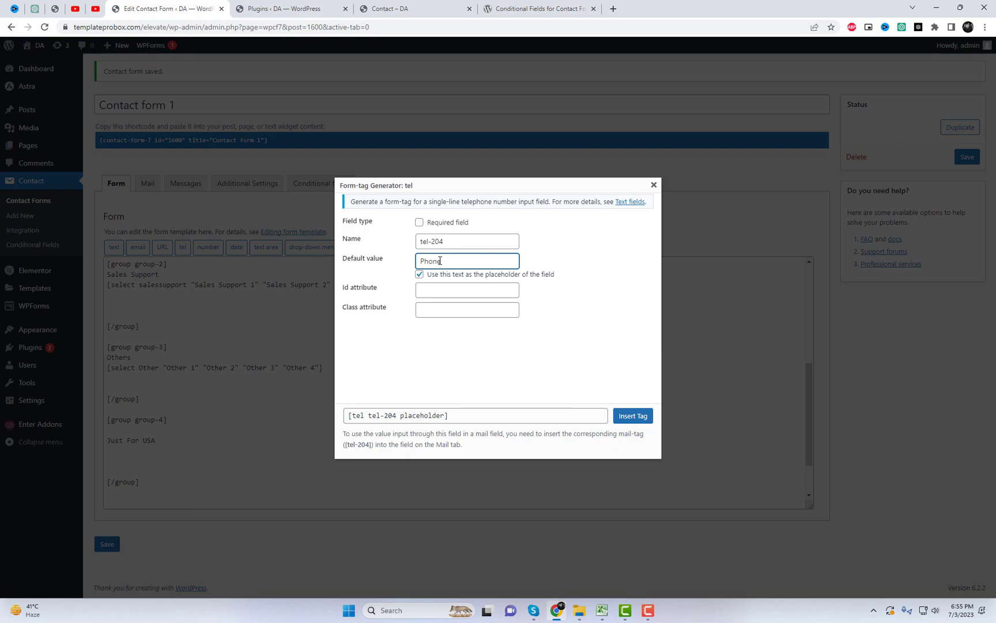
{"action": "left_click", "coordinate": [630, 422]}
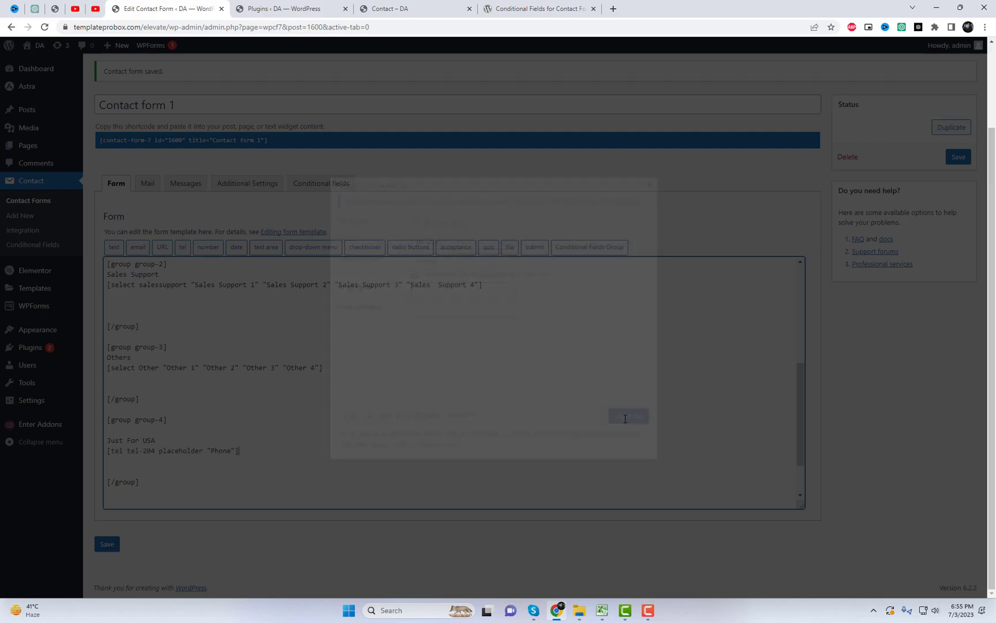
Duplicate the whole group-4 block directly below itself and rename the copy's group tag to group-5
{"action": "scroll", "coordinate": [199, 455], "scroll_direction": "down", "scroll_amount": 2}
{"action": "left_click_drag", "start_coordinate": [149, 432], "coordinate": [105, 369]}
{"action": "key", "text": "ctrl+c"}
{"action": "left_click", "coordinate": [148, 431]}
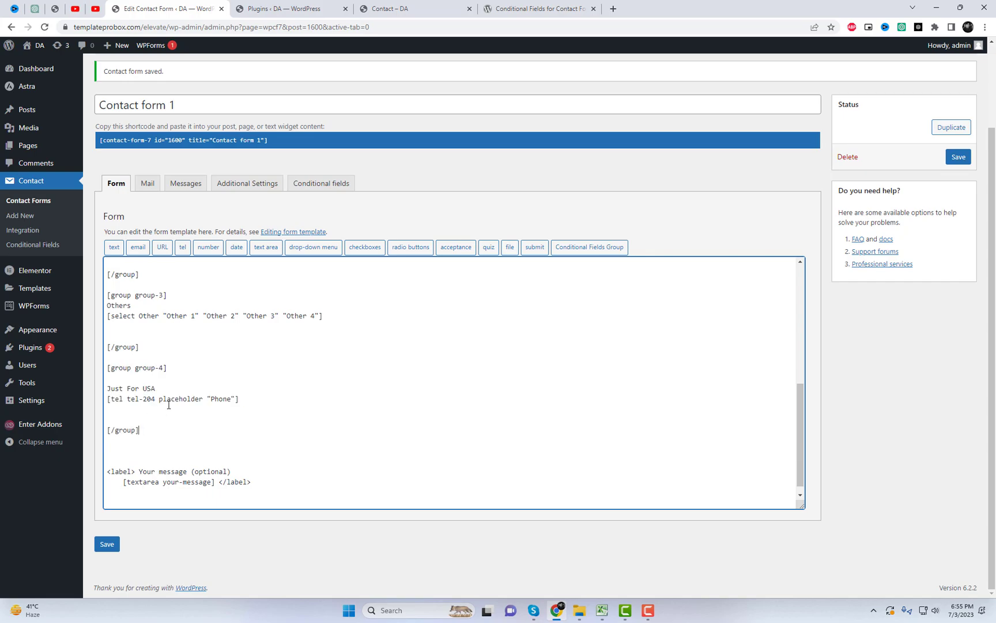
{"action": "key", "text": "Return"}
{"action": "key", "text": "Return"}
{"action": "key", "text": "ctrl+v"}
{"action": "double_click", "coordinate": [161, 358]}
{"action": "type", "text": "5"}
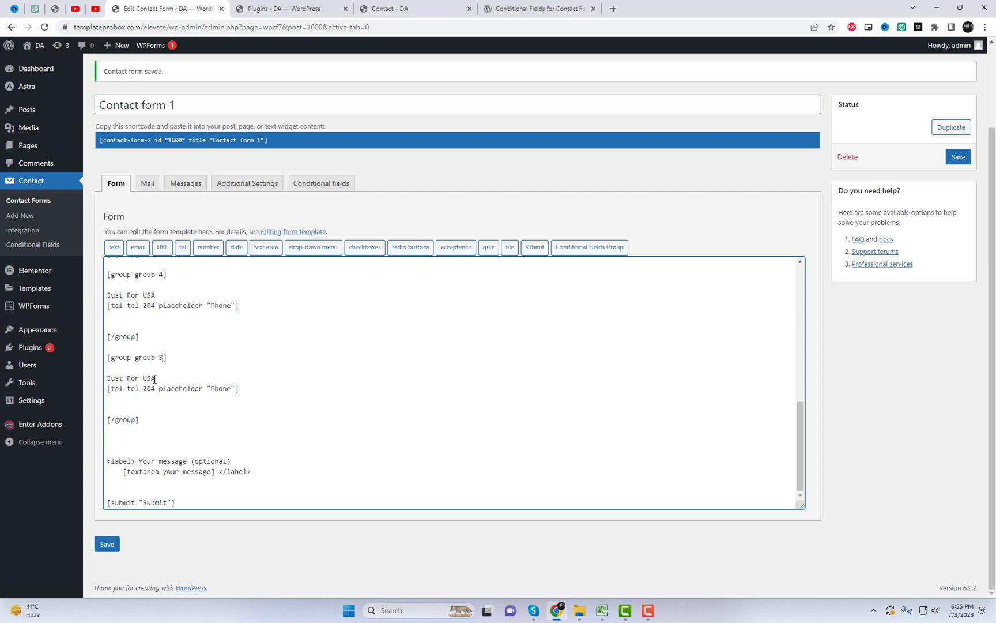
Change the group-5 text to "Just For Canada" and its tel tag to tel-205, and save the form
{"action": "double_click", "coordinate": [149, 378]}
{"action": "type", "text": "Canada"}
{"action": "left_click_drag", "start_coordinate": [150, 389], "coordinate": [154, 389]}
{"action": "scroll", "coordinate": [271, 417], "scroll_direction": "up", "scroll_amount": 1}
{"action": "left_click", "coordinate": [107, 543]}
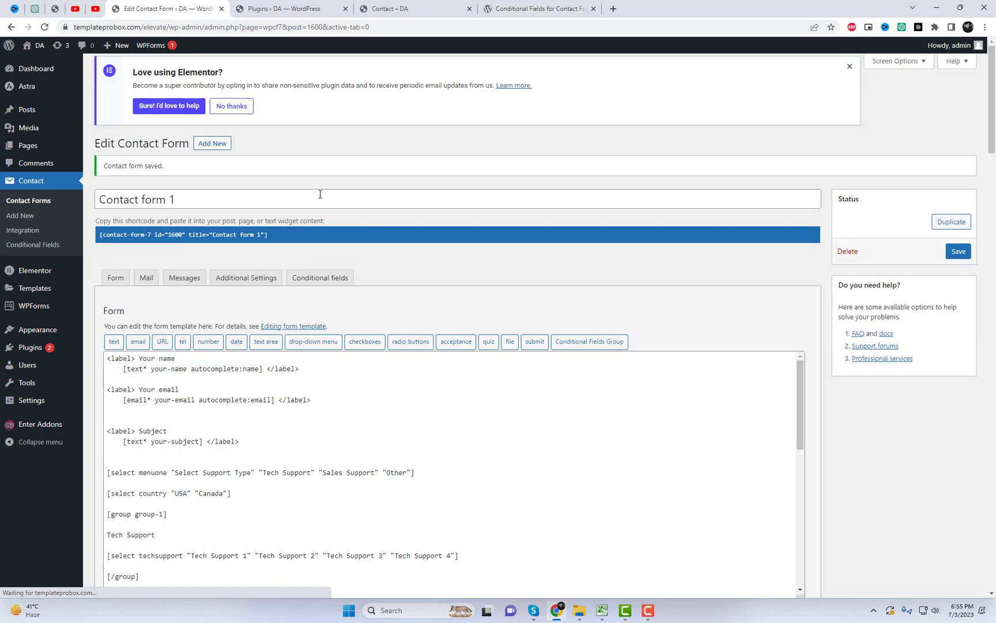
Add a conditional rule that shows group-4 if country equals USA
{"action": "left_click", "coordinate": [320, 282]}
{"action": "left_click", "coordinate": [164, 404]}
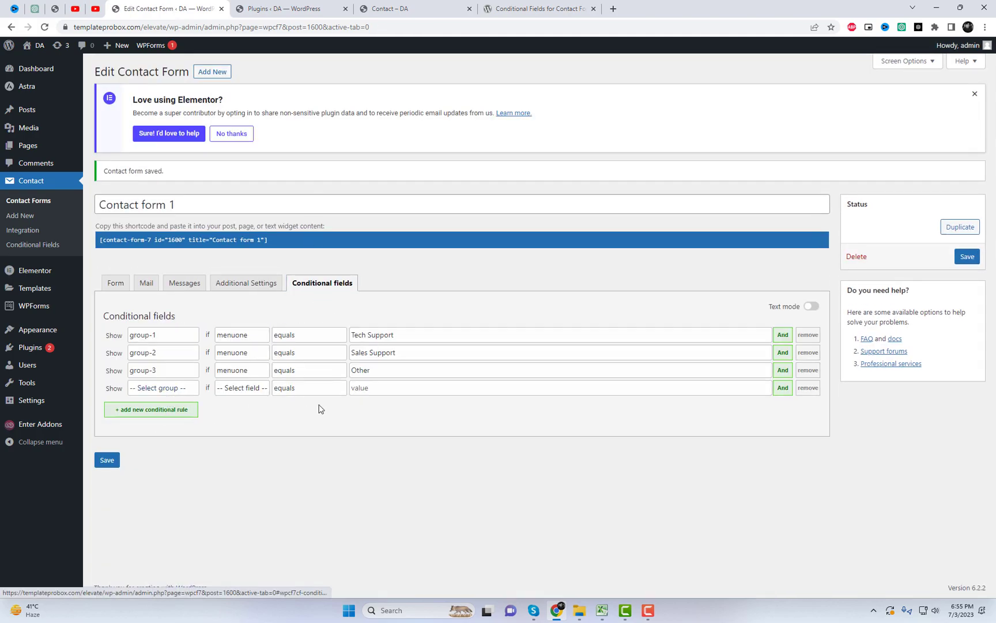
{"action": "left_click", "coordinate": [175, 388]}
{"action": "left_click", "coordinate": [162, 443]}
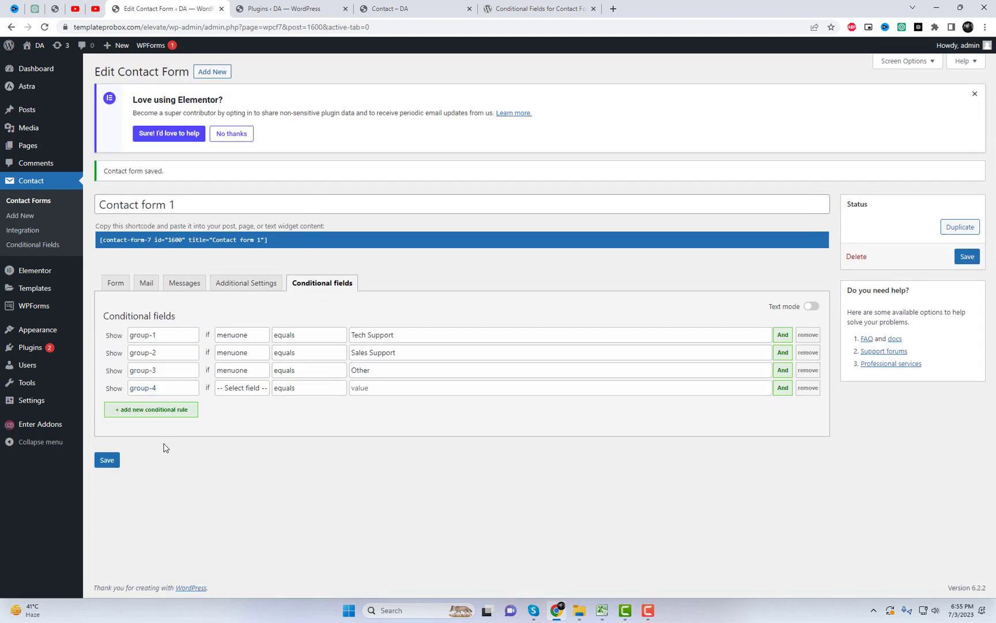
{"action": "left_click", "coordinate": [244, 388]}
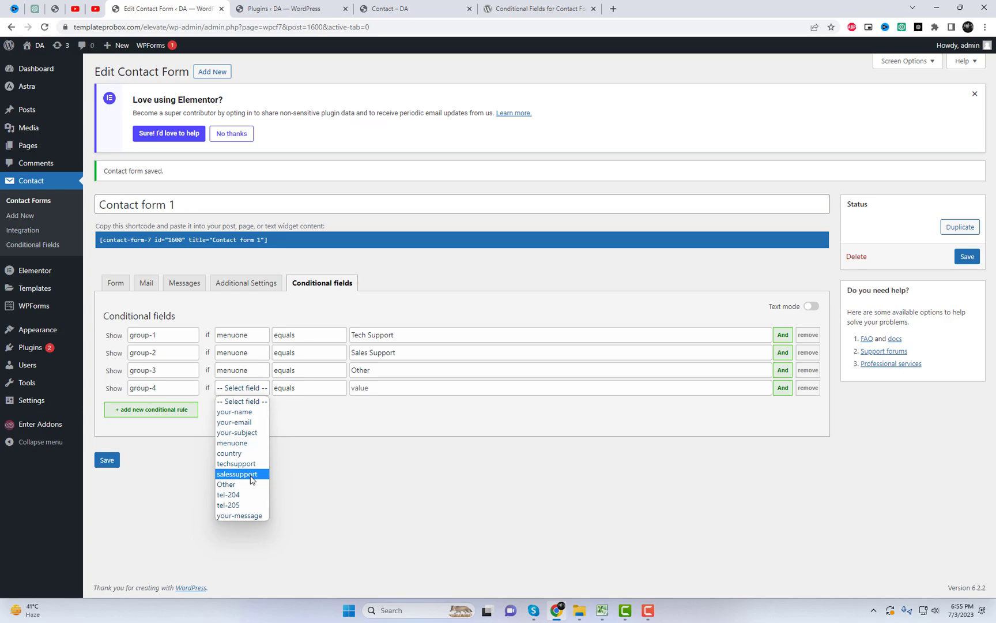
{"action": "left_click", "coordinate": [248, 453]}
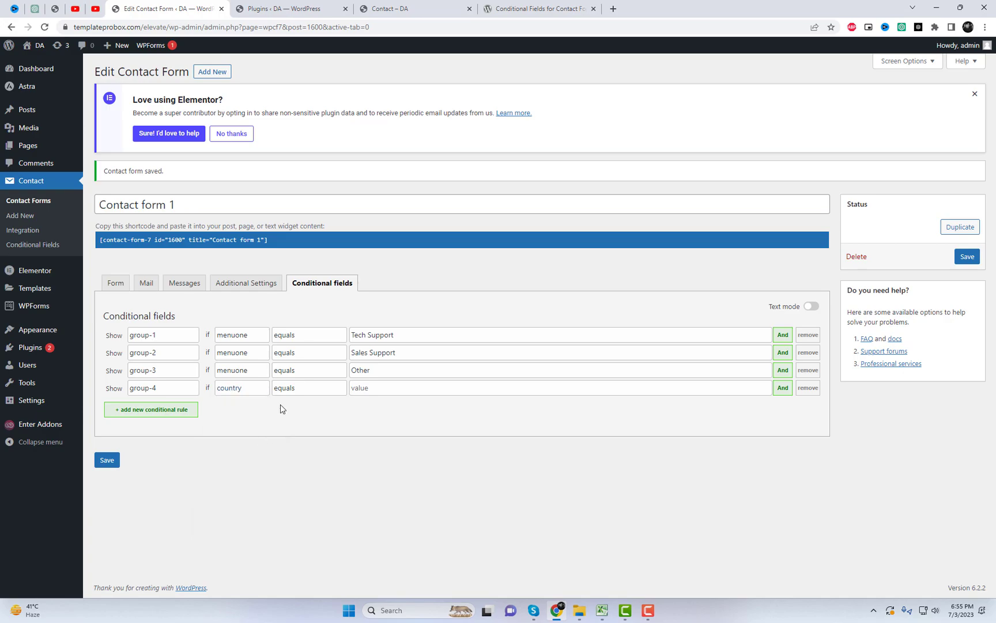
{"action": "left_click", "coordinate": [289, 392]}
{"action": "left_click", "coordinate": [290, 400]}
{"action": "left_click", "coordinate": [362, 392]}
{"action": "type", "text": "USA"}
Add a conditional rule that shows group-5 if country equals Canada, and save the form
{"action": "left_click", "coordinate": [179, 411]}
{"action": "left_click", "coordinate": [176, 406]}
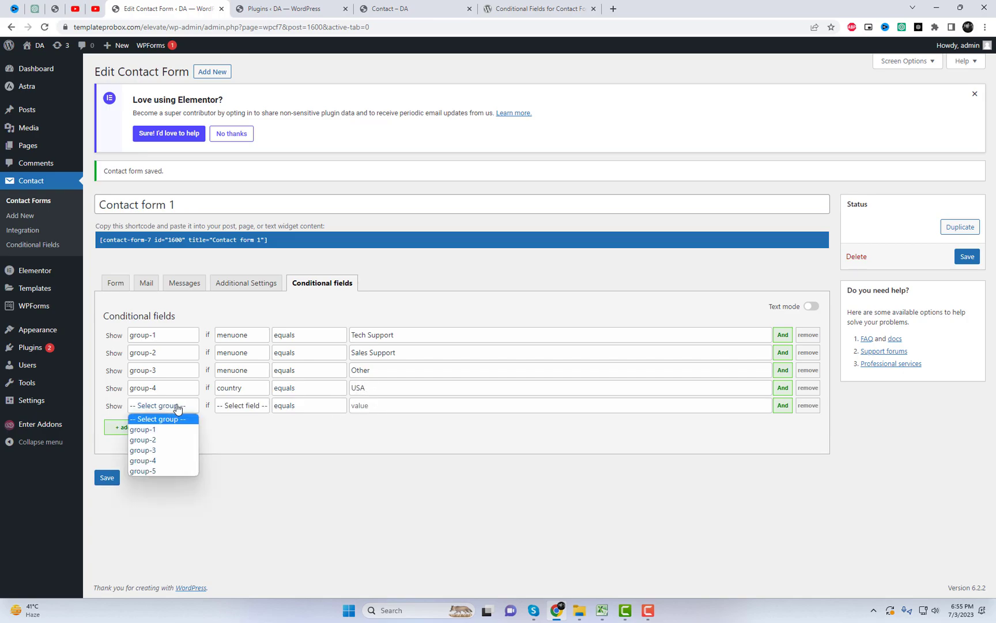
{"action": "left_click", "coordinate": [168, 470]}
{"action": "left_click", "coordinate": [253, 409]}
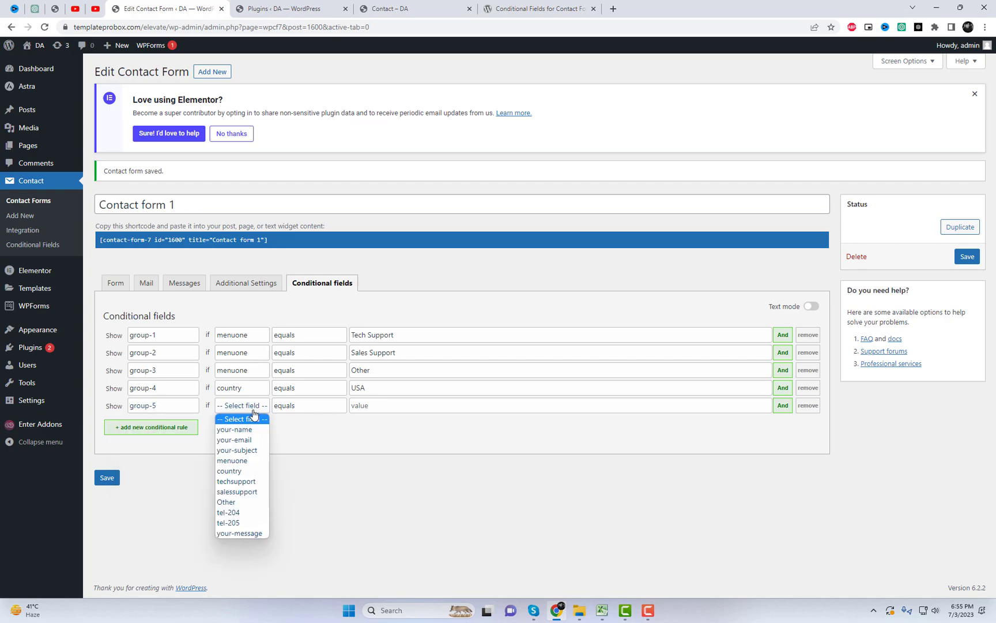
{"action": "left_click", "coordinate": [229, 471]}
{"action": "left_click", "coordinate": [295, 411]}
{"action": "left_click", "coordinate": [297, 415]}
{"action": "left_click", "coordinate": [359, 407]}
{"action": "type", "text": "Canada"}
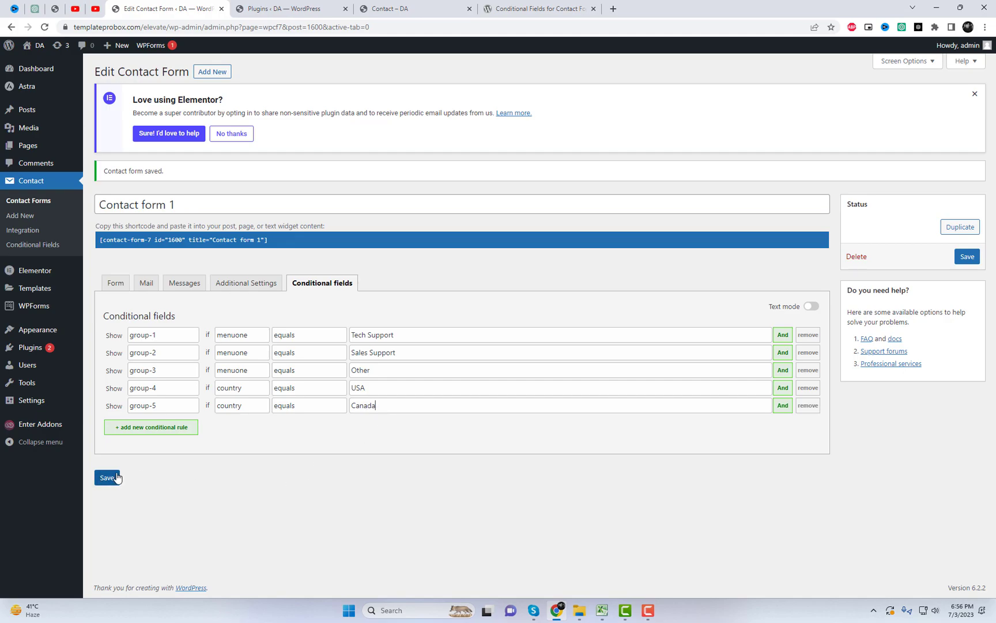
{"action": "left_click", "coordinate": [107, 477]}
Add "Select Phone No" as the first option of the country drop-down in the form template, ahead of "USA"
{"action": "left_click", "coordinate": [106, 284]}
{"action": "scroll", "coordinate": [444, 438], "scroll_direction": "down", "scroll_amount": 2}
{"action": "scroll", "coordinate": [898, 446], "scroll_direction": "down", "scroll_amount": 1}
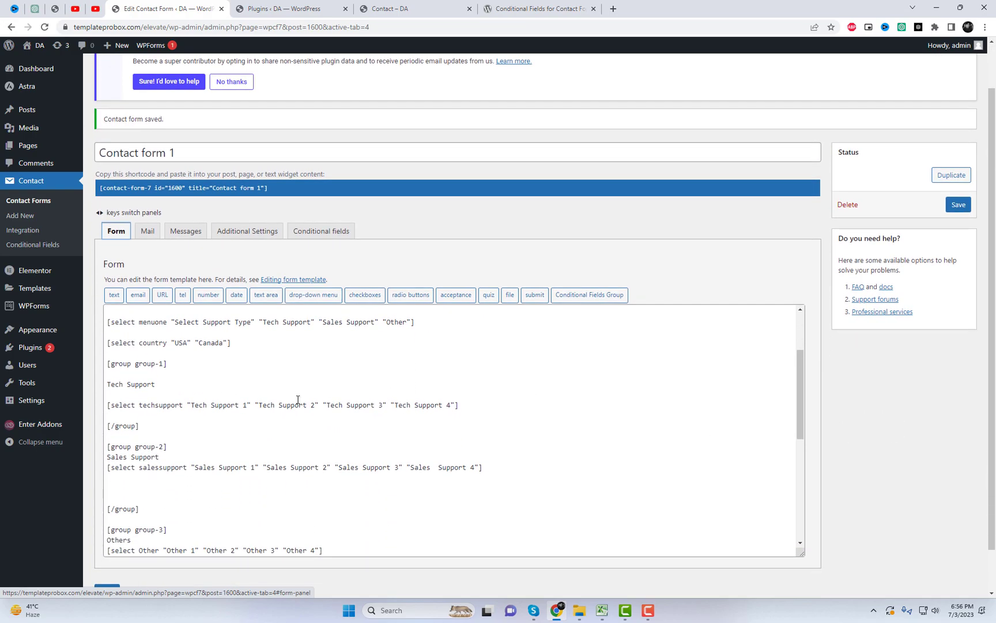
{"action": "left_click_drag", "start_coordinate": [171, 346], "coordinate": [193, 341]}
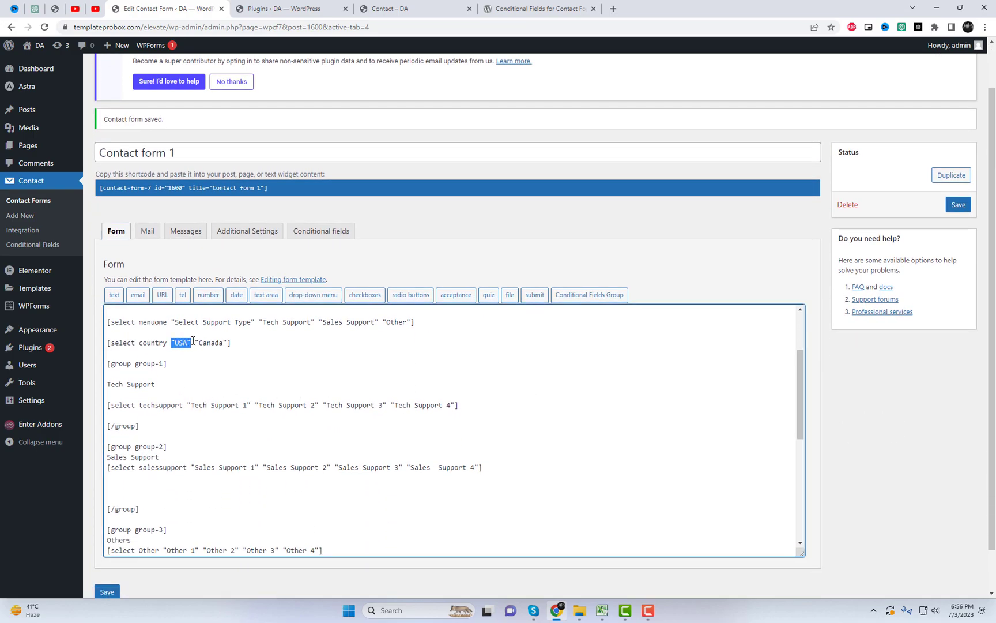
{"action": "key", "text": "ctrl+c"}
{"action": "left_click", "coordinate": [171, 346]}
{"action": "key", "text": "ctrl+v"}
{"action": "left_click_drag", "start_coordinate": [187, 343], "coordinate": [174, 343]}
{"action": "type", "text": "Select P"}
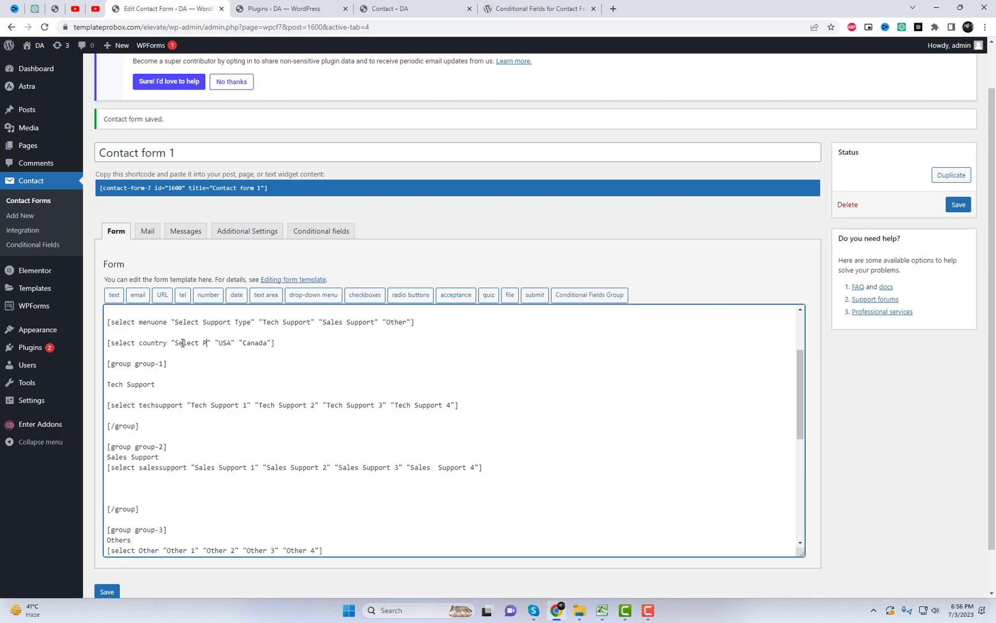
{"action": "type", "text": "hone No"}
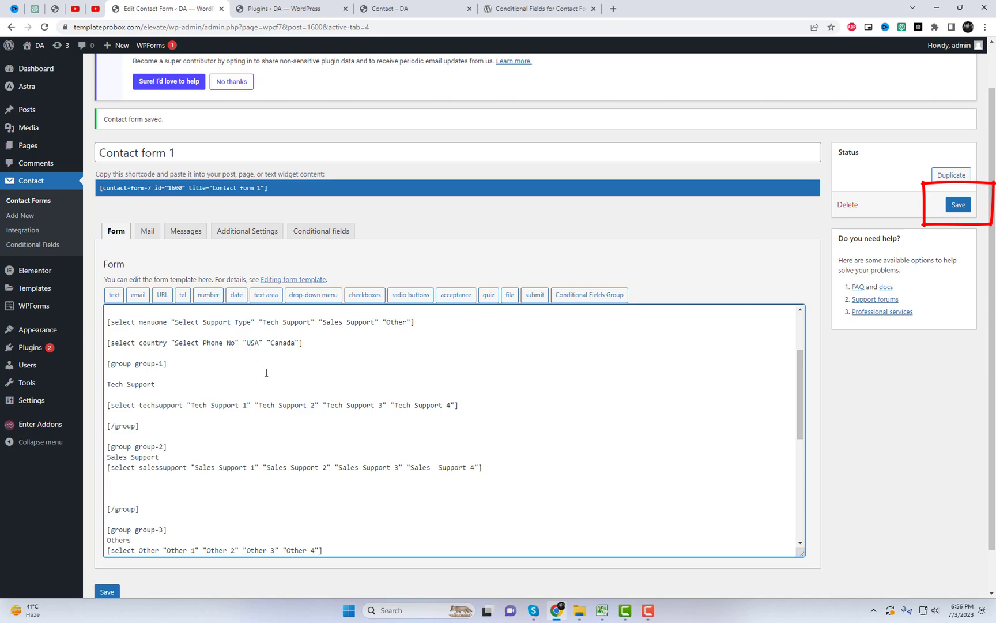
Test the phone drop-down on the live Contact page with USA, Canada and USA again, and reset it to Select Phone No
{"action": "scroll", "coordinate": [449, 422], "scroll_direction": "down", "scroll_amount": 2}
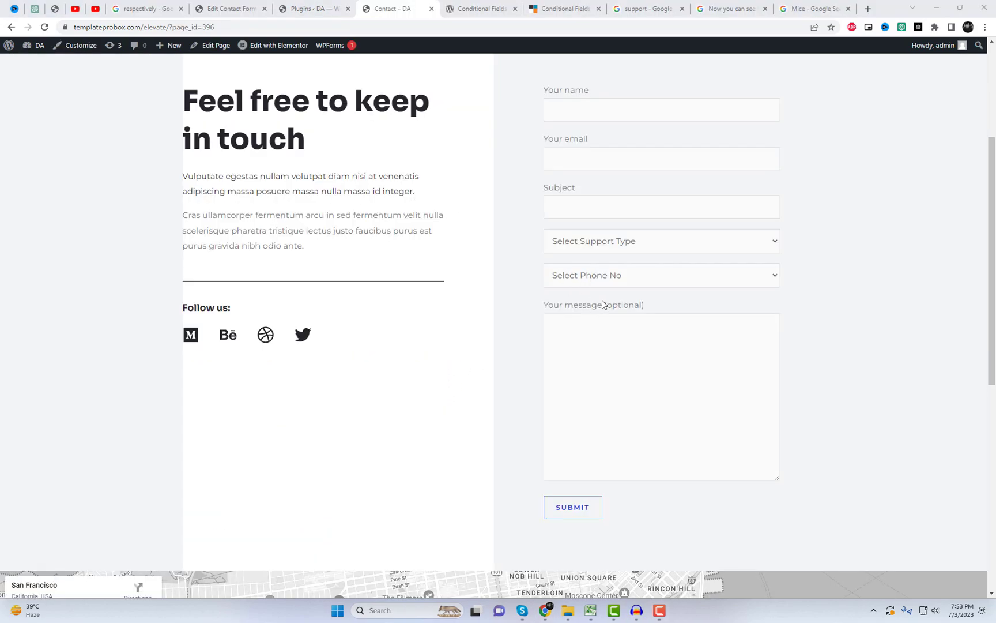
{"action": "left_click", "coordinate": [600, 283]}
{"action": "left_click", "coordinate": [598, 301]}
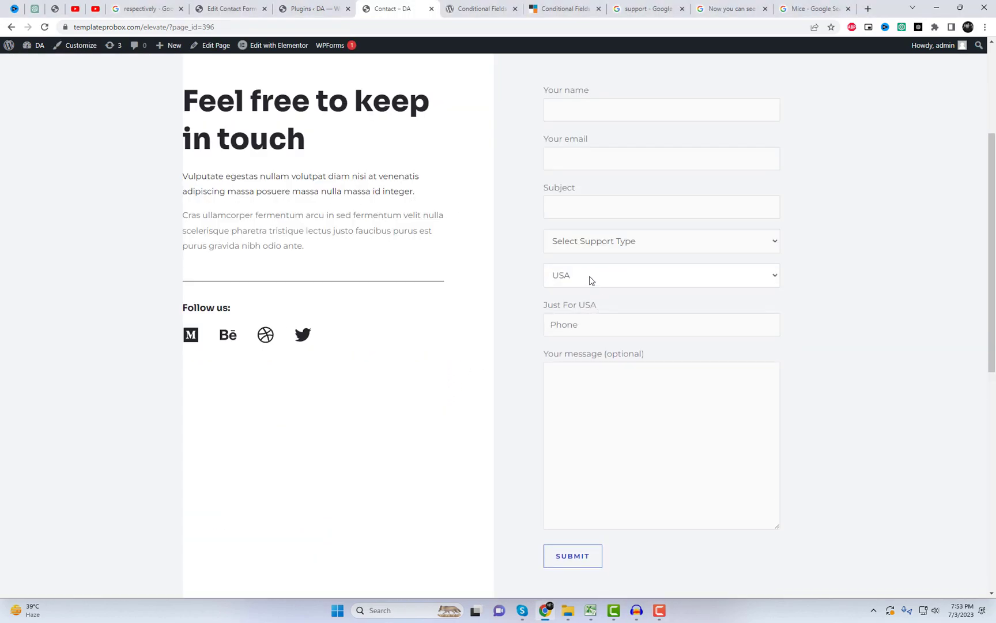
{"action": "left_click", "coordinate": [590, 280]}
{"action": "left_click", "coordinate": [589, 313]}
{"action": "triple_click", "coordinate": [603, 304]}
{"action": "left_click", "coordinate": [597, 282]}
{"action": "left_click", "coordinate": [598, 301]}
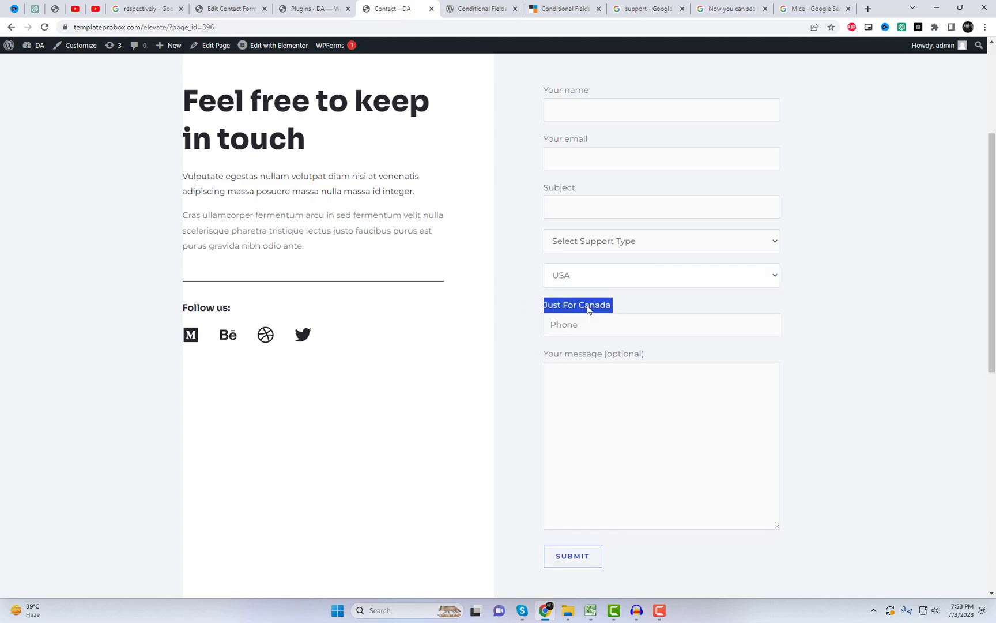
{"action": "triple_click", "coordinate": [581, 306]}
{"action": "left_click", "coordinate": [587, 282]}
{"action": "left_click", "coordinate": [583, 291]}
Choose Tech Support as the support type and check the options of the phone and Tech Support drop-downs
{"action": "left_click", "coordinate": [577, 248]}
{"action": "left_click", "coordinate": [577, 268]}
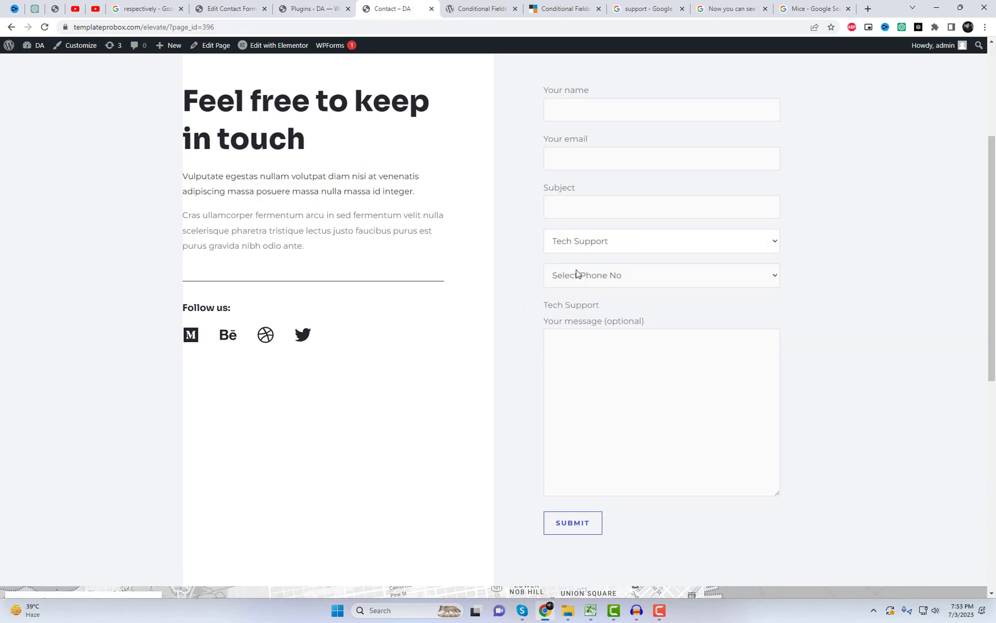
{"action": "left_click", "coordinate": [598, 280]}
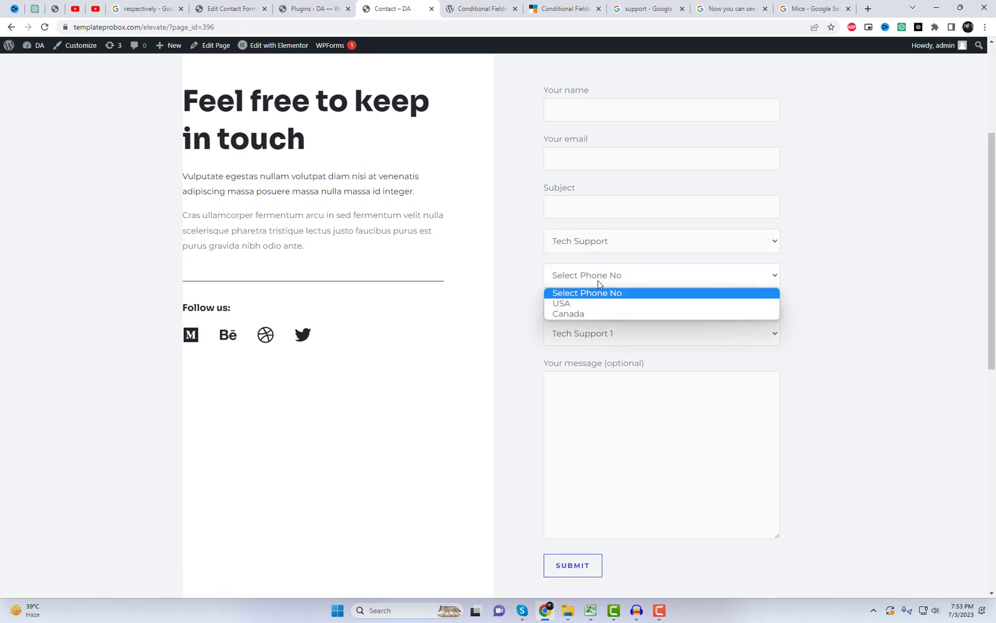
{"action": "left_click", "coordinate": [898, 295]}
{"action": "left_click", "coordinate": [669, 334]}
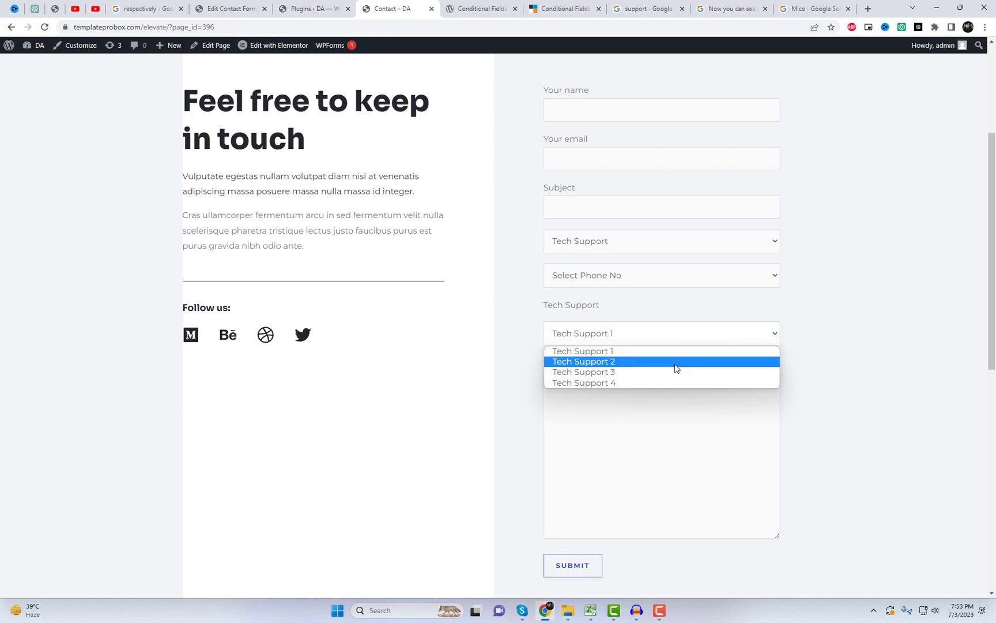
{"action": "left_click", "coordinate": [833, 376]}
Switch the support type to Sales Support and check the options of its Sales Support drop-down
{"action": "left_click", "coordinate": [575, 248]}
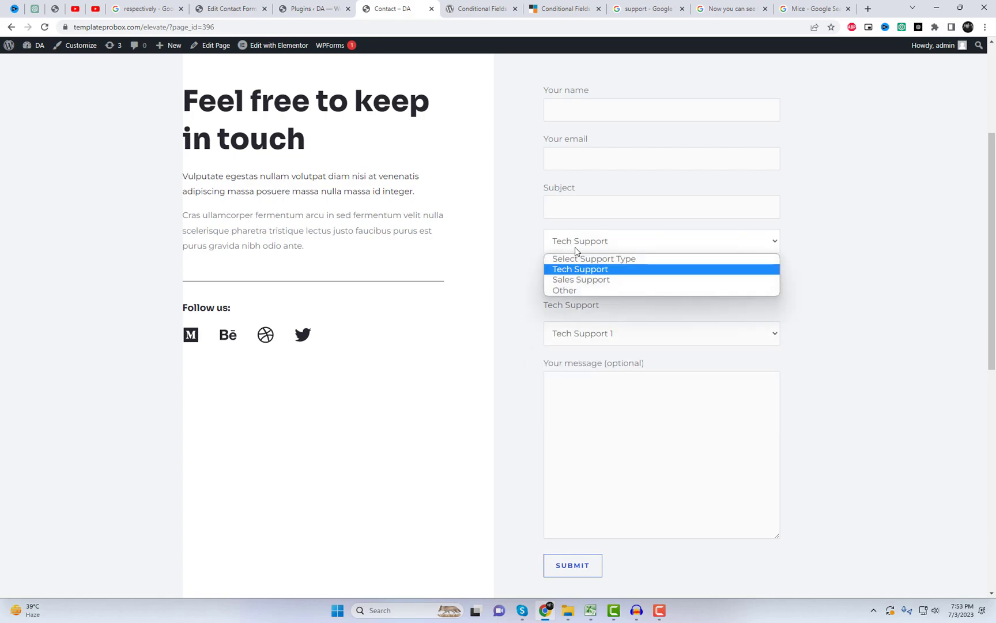
{"action": "left_click", "coordinate": [580, 279]}
{"action": "left_click", "coordinate": [585, 324]}
{"action": "left_click", "coordinate": [585, 324]}
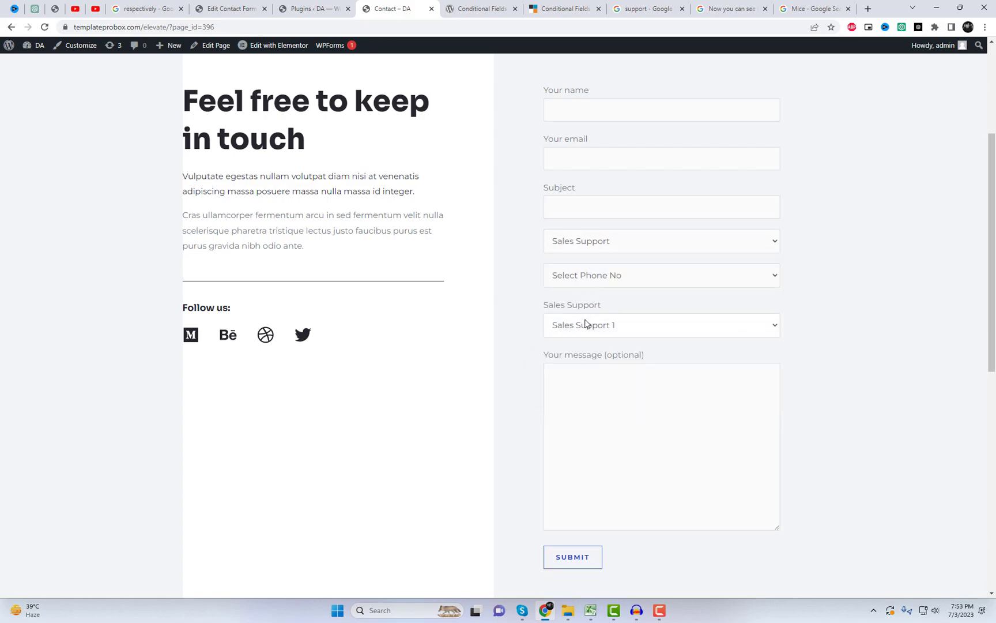
Switch the support type to Other and check the options of the Others drop-down
{"action": "left_click", "coordinate": [582, 249]}
{"action": "left_click", "coordinate": [583, 288]}
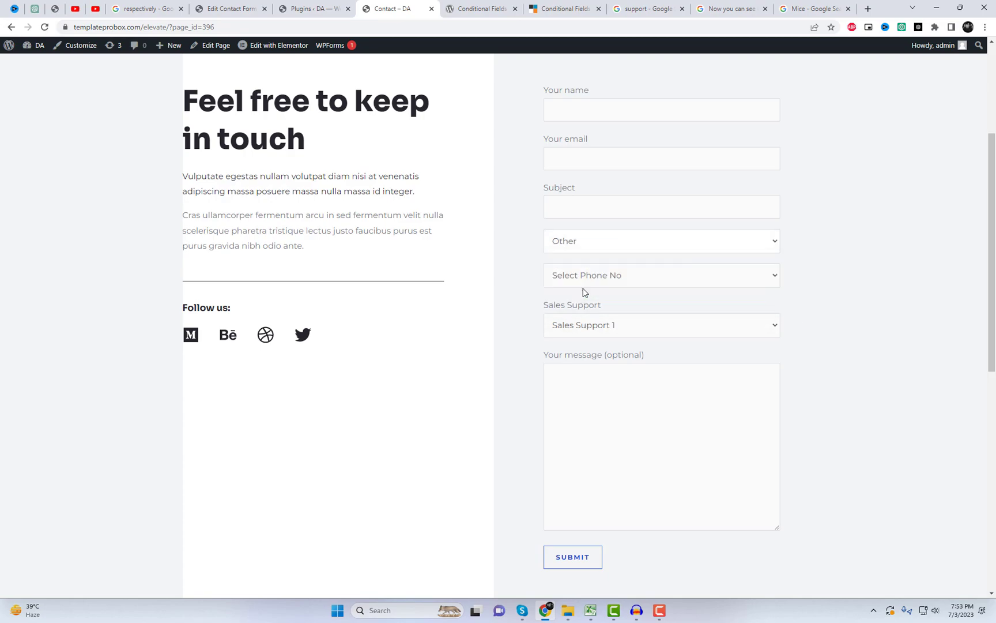
{"action": "left_click", "coordinate": [633, 334]}
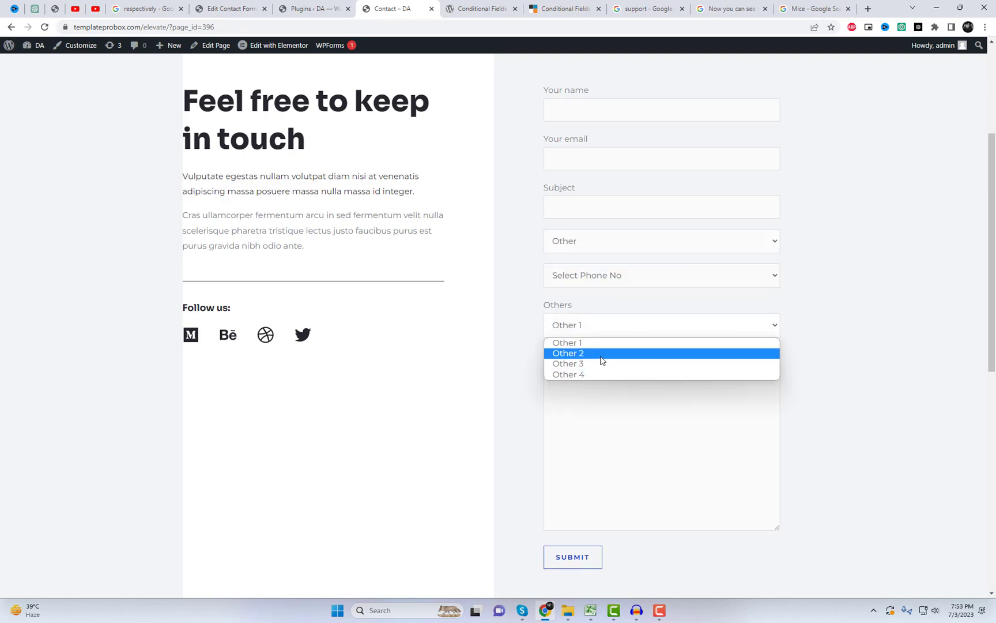
{"action": "left_click", "coordinate": [871, 365]}
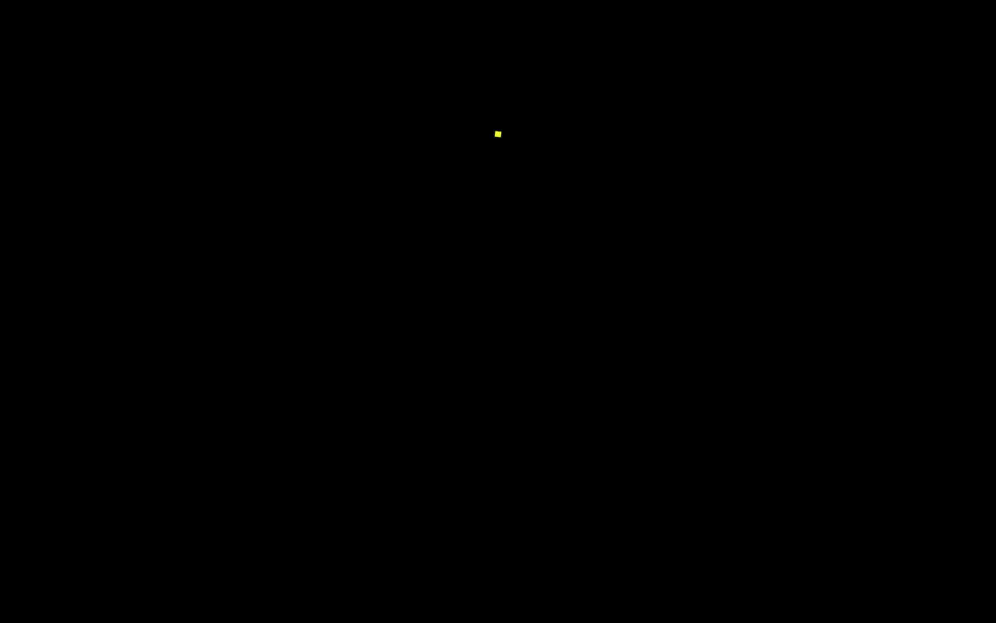